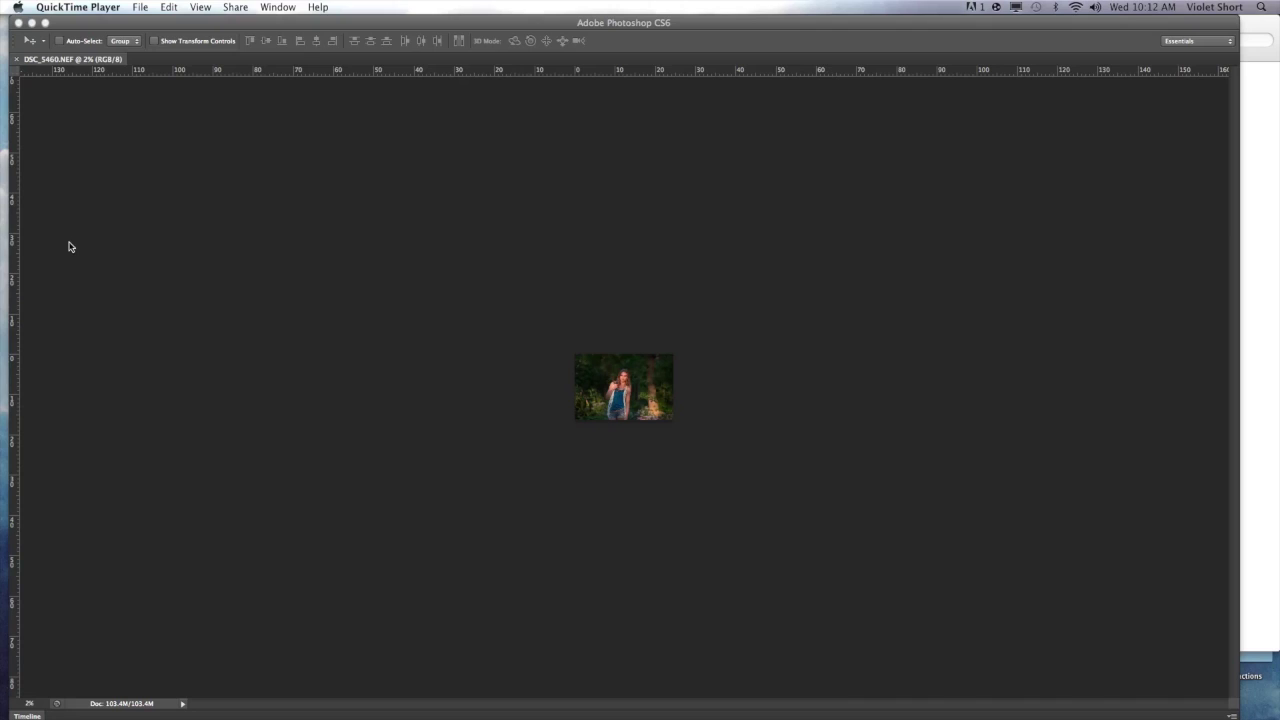
Enlarge the canvas with a wide white crop area around the forest portrait
left_click(350, 328)
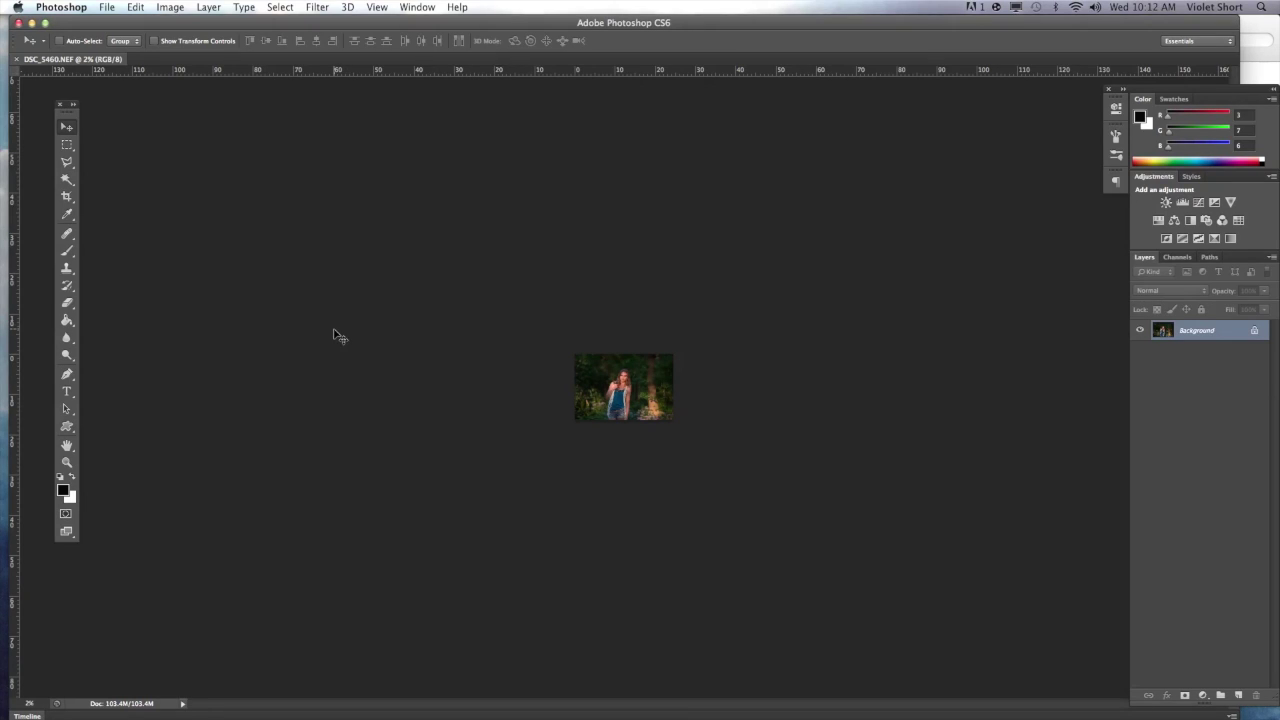
key("super+plus")
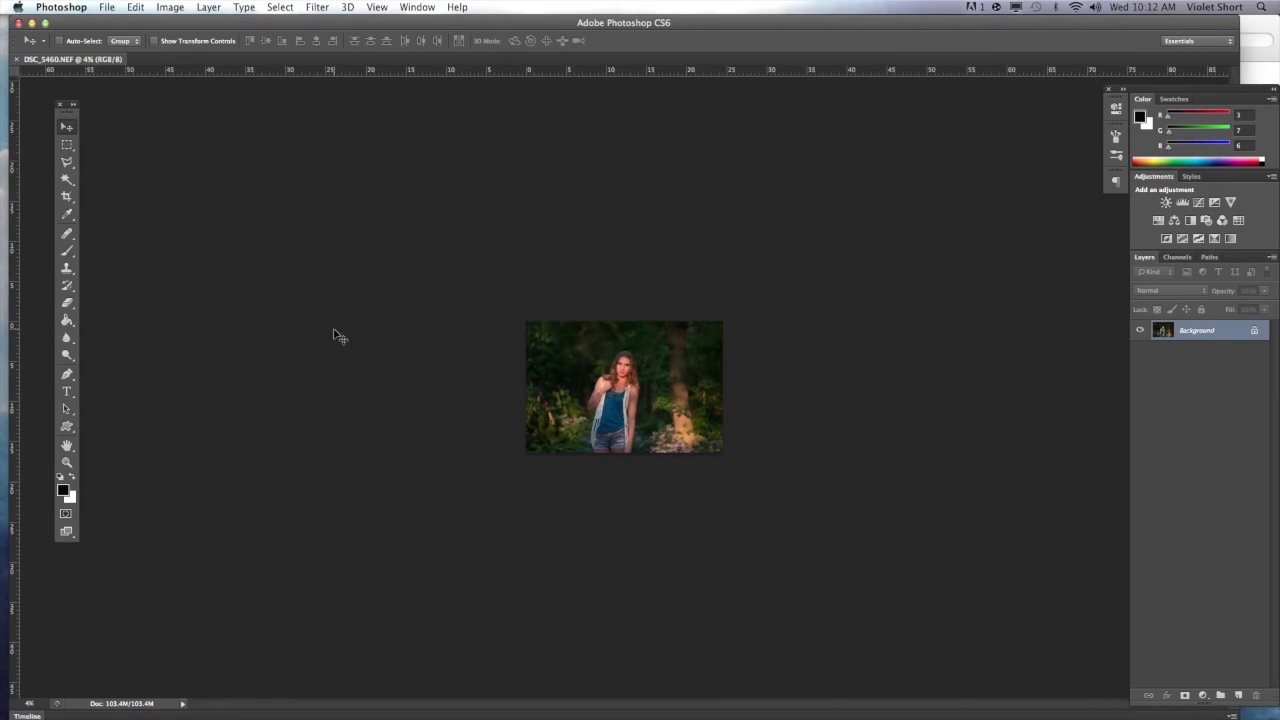
key("super+plus")
key("super+plus")
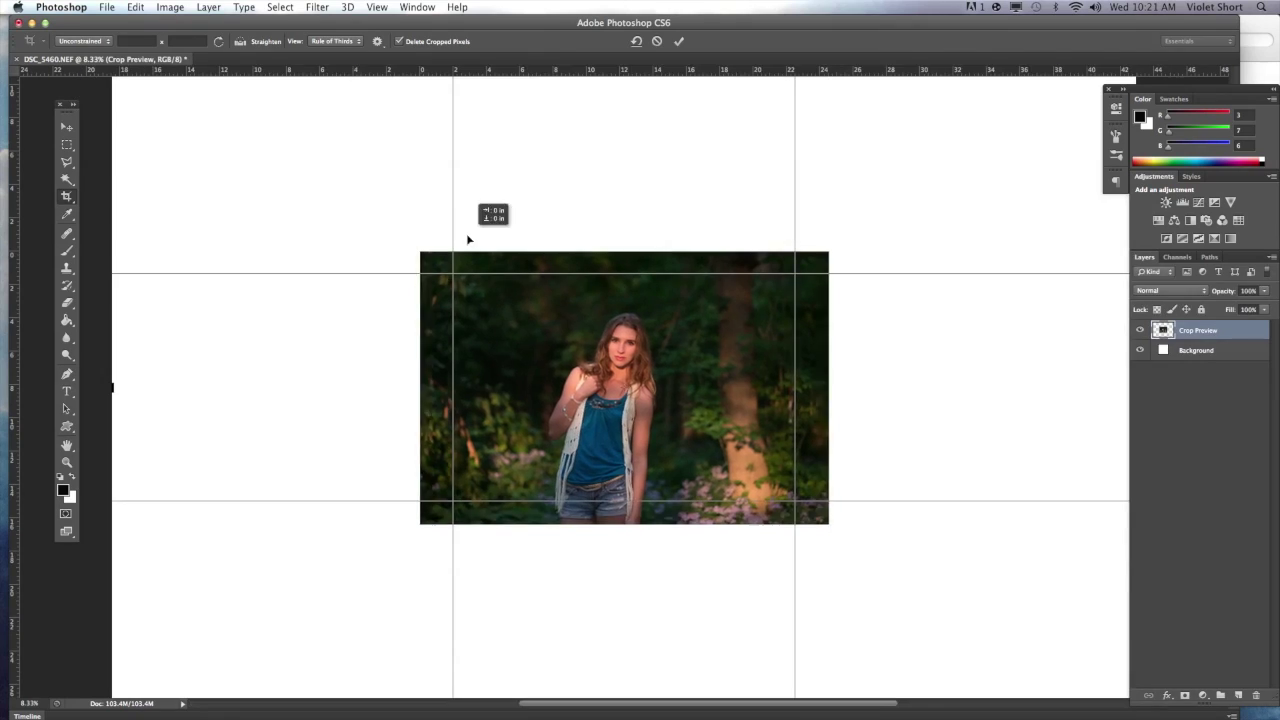
key("Return")
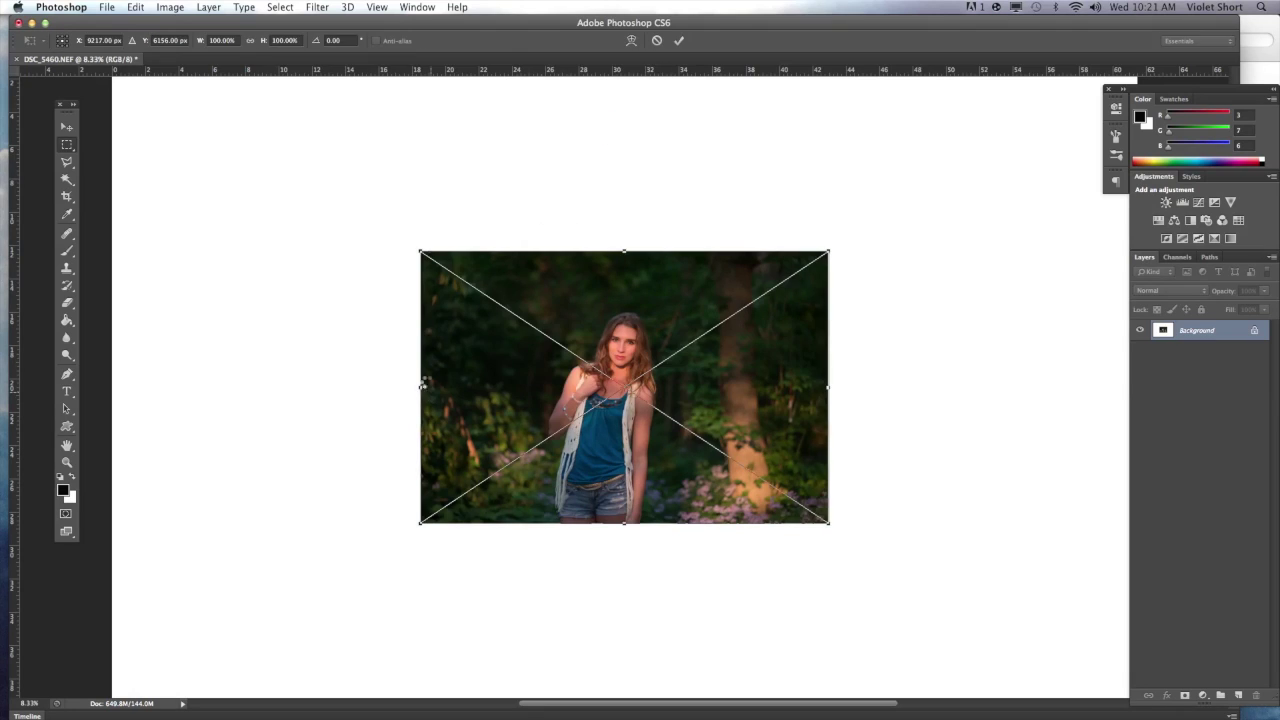
Place the DSC_5462 frame and align it over the portrait
key("Return")
key("v")
mouse_move(628, 279)
left_mouse_down()
mouse_move(612, 318)
mouse_move(619, 363)
left_mouse_up()
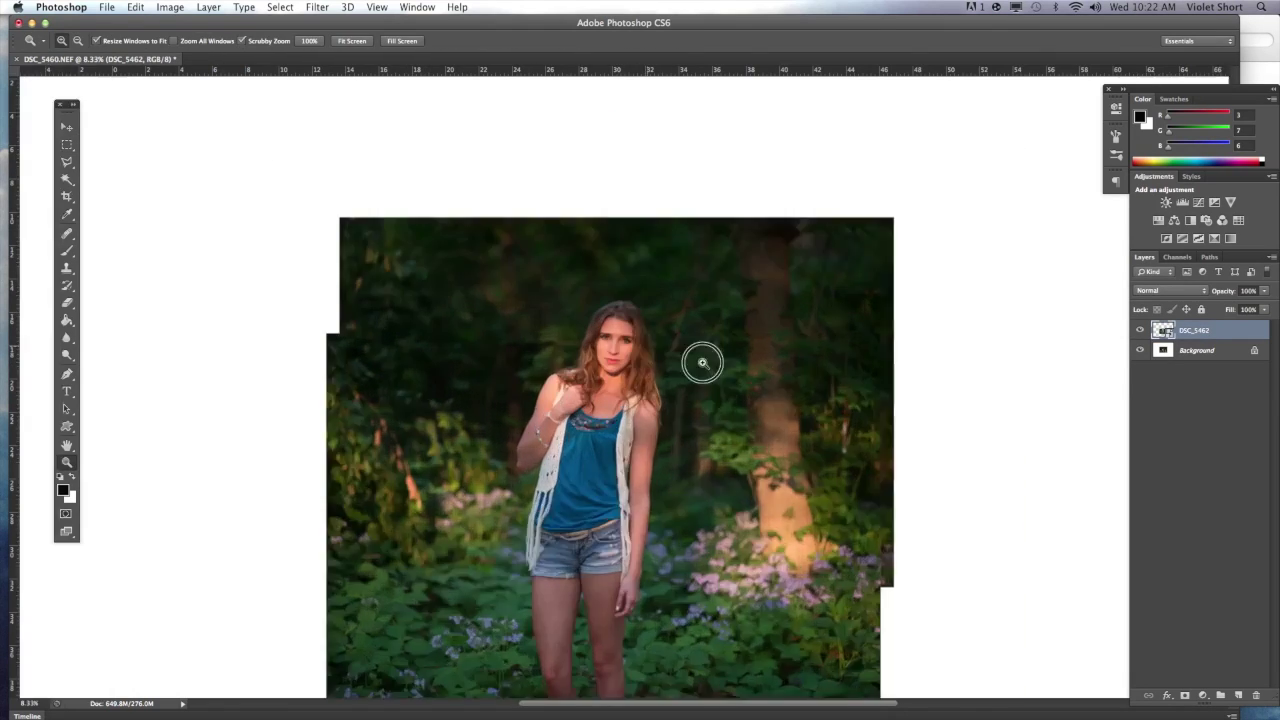
left_click_drag(700, 357, 900, 357)
left_click(1141, 330)
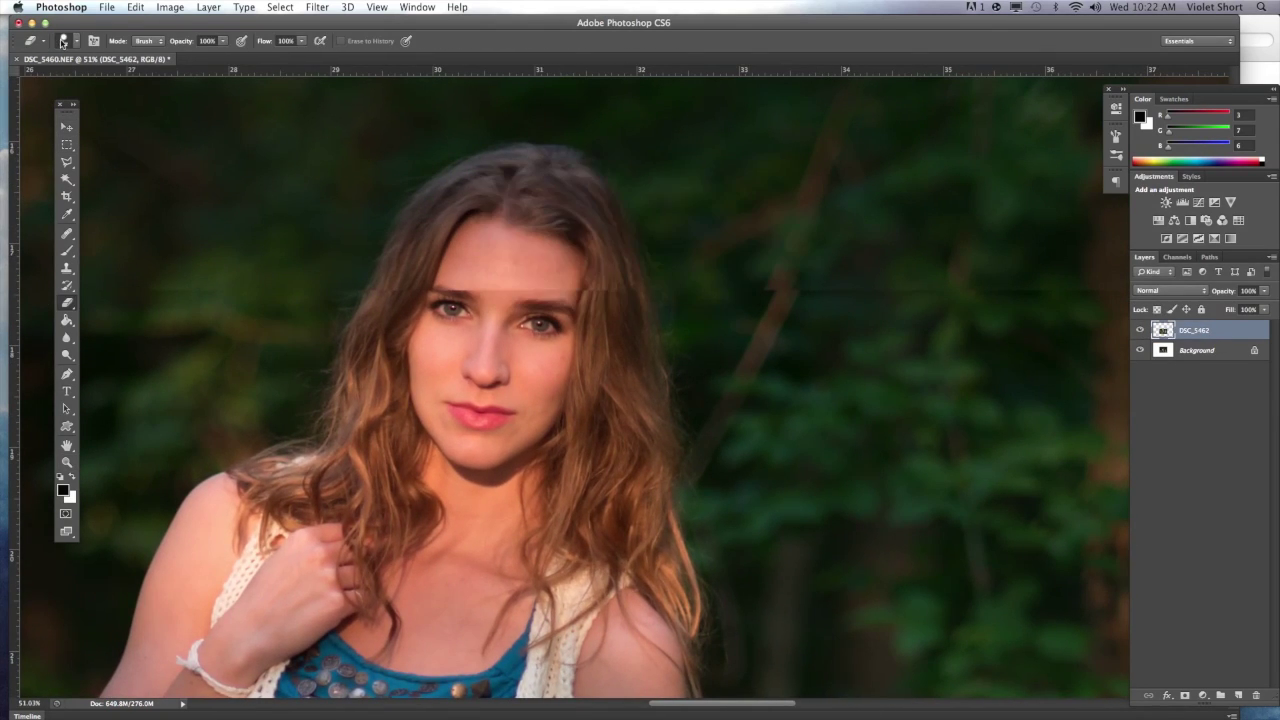
Erase DSC_5462 over her hair and shoulders, compare the blend, and merge it down
key("e")
mouse_move(573, 413)
left_mouse_down()
mouse_move(340, 420)
mouse_move(415, 543)
mouse_move(571, 523)
mouse_move(600, 640)
left_mouse_up()
scroll(600, 640, "down", 5)
scroll(500, 500, "up", 2)
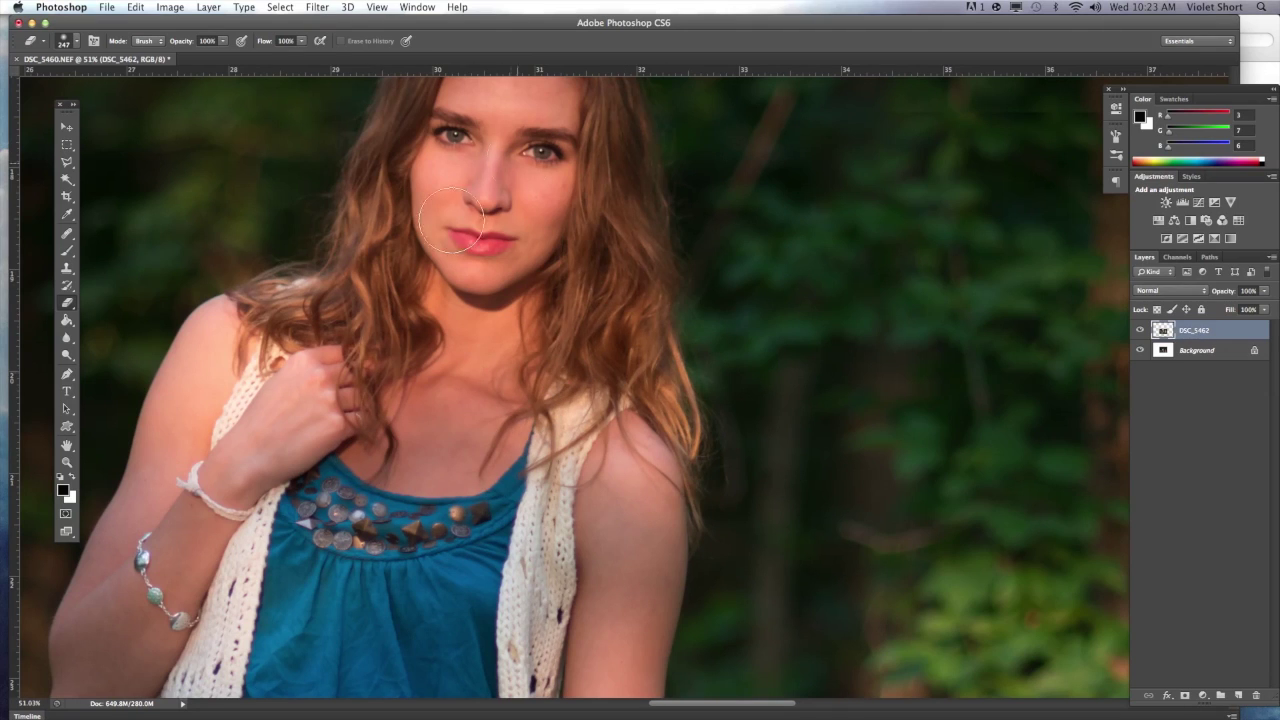
key("ctrl+0")
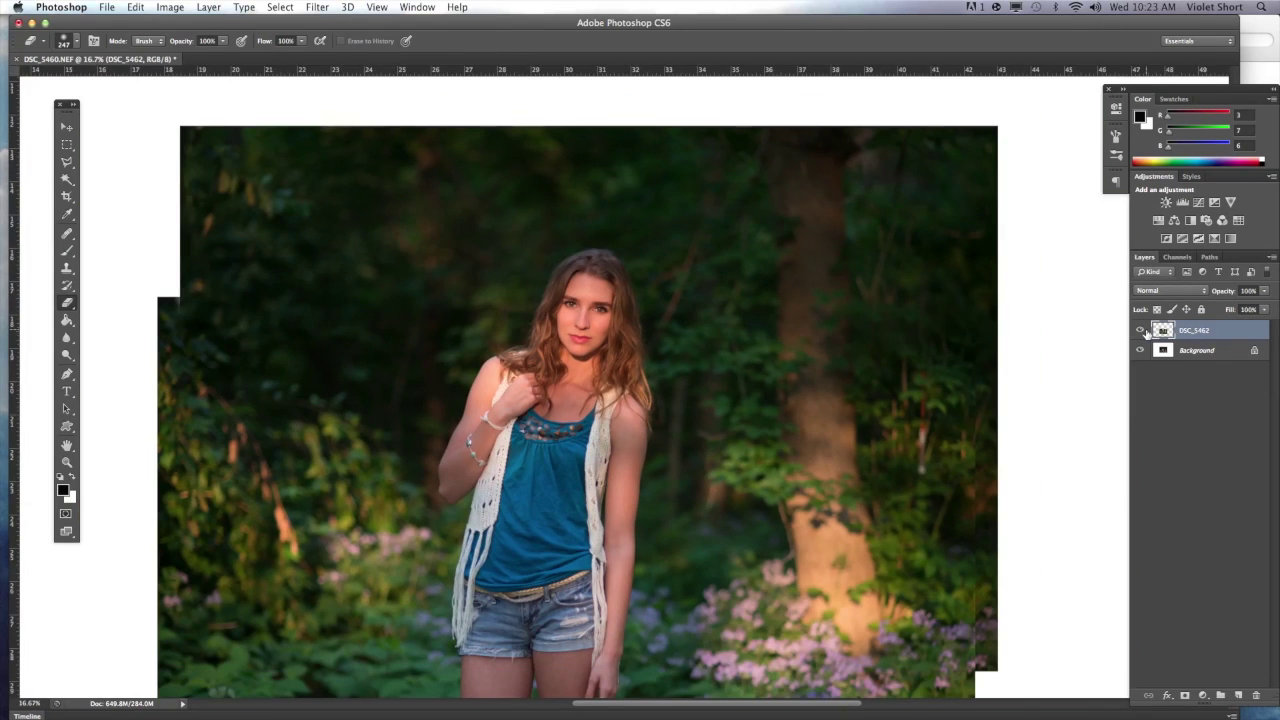
left_click(1141, 331)
left_click(1141, 331)
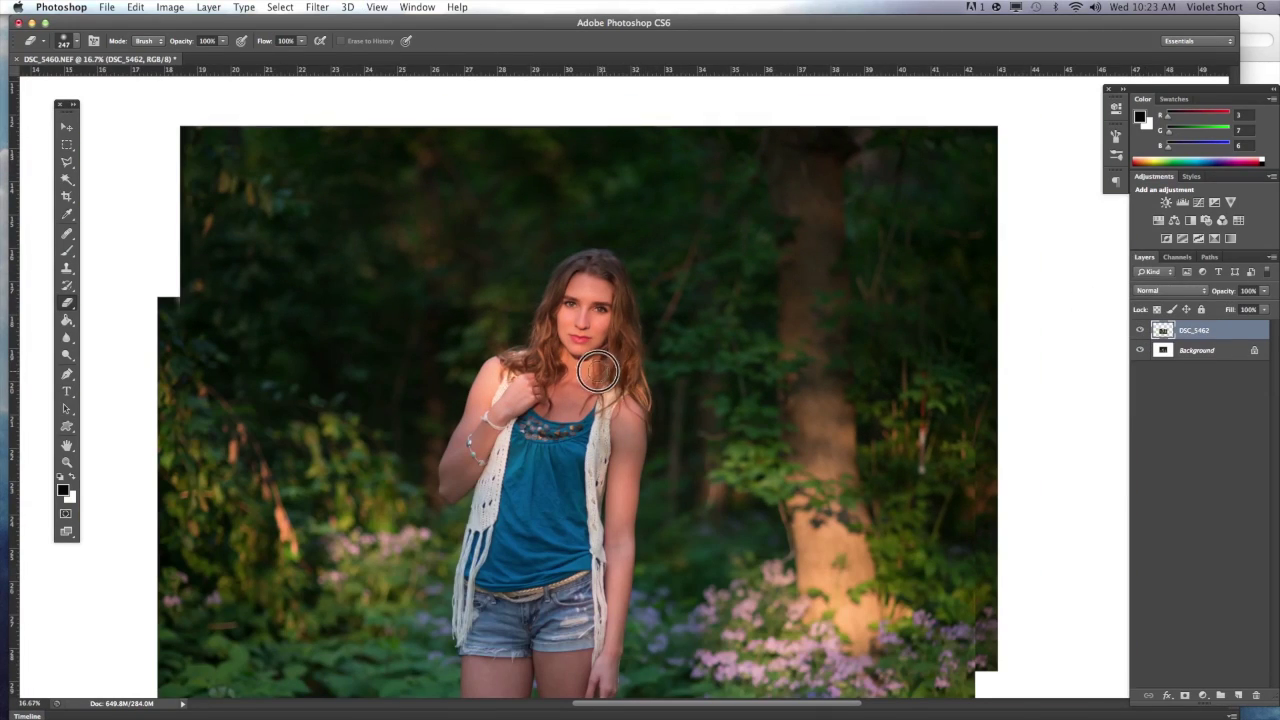
key("ctrl+plus")
left_click(1140, 331)
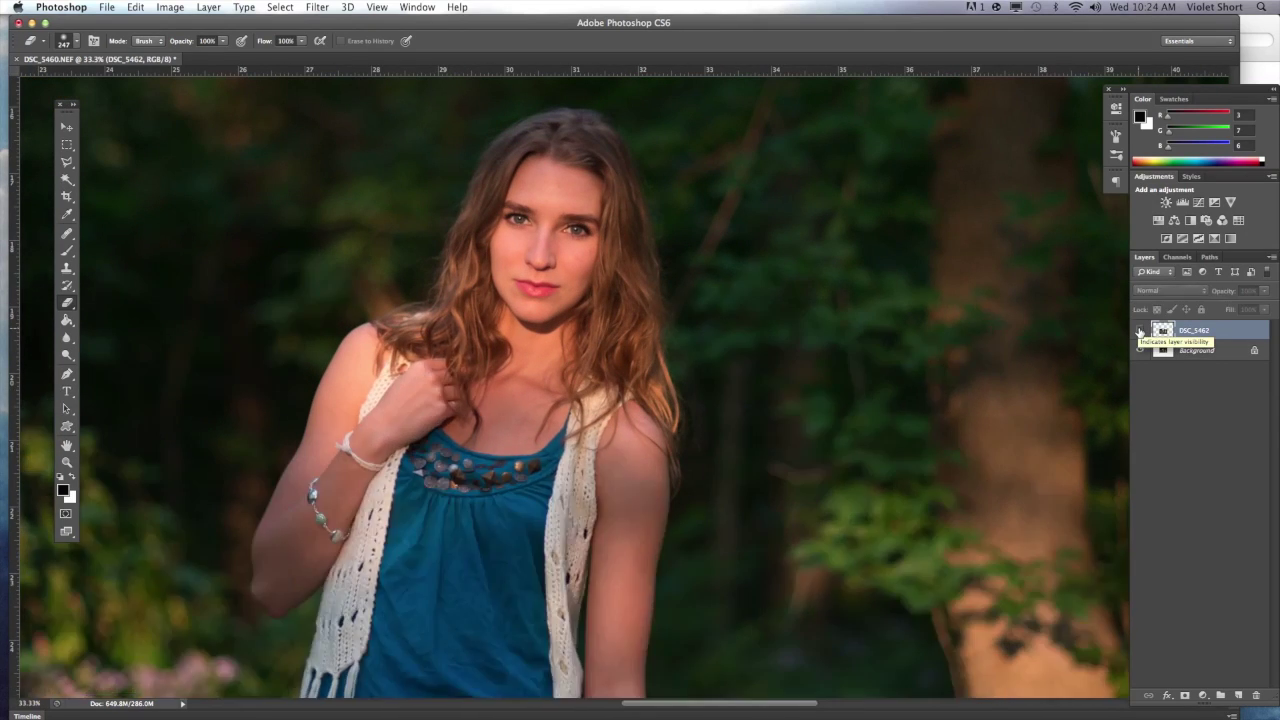
key("ctrl+minus")
key("ctrl+minus")
key("ctrl+minus")
key("Delete")
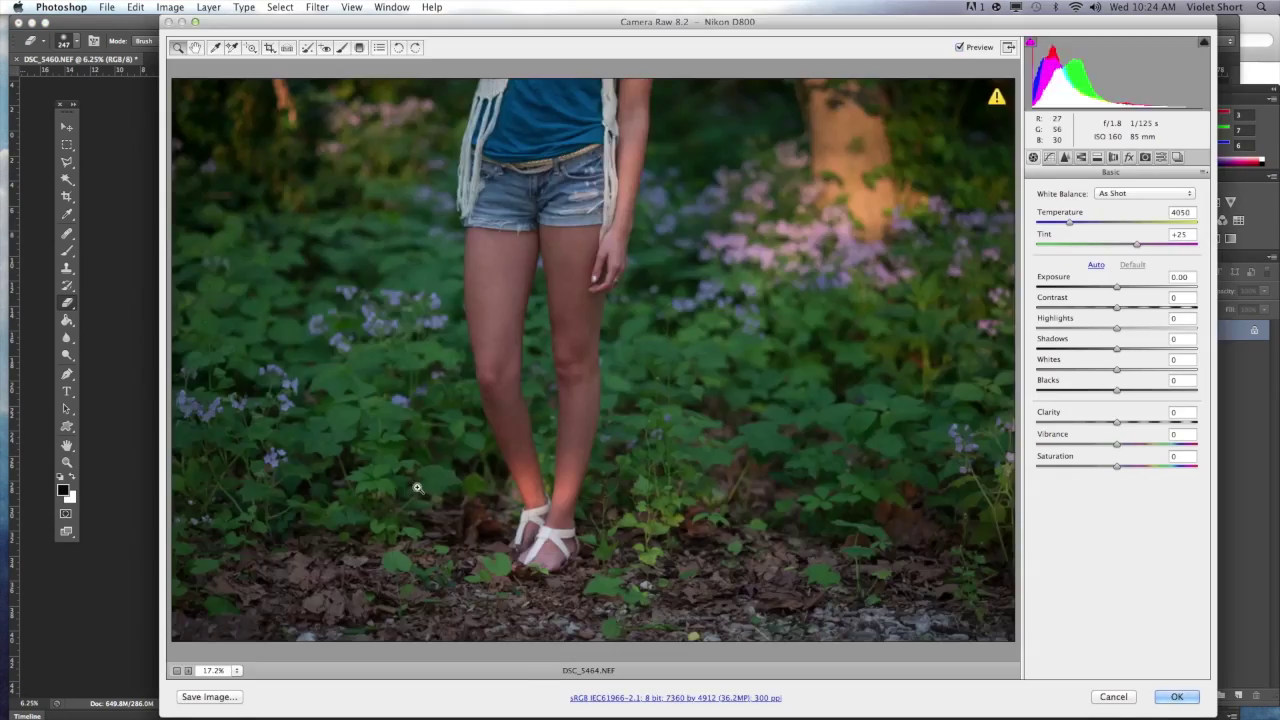
Place DSC_5464 and erase its seams on the left and near the tree trunk
key("Return")
key("Return")
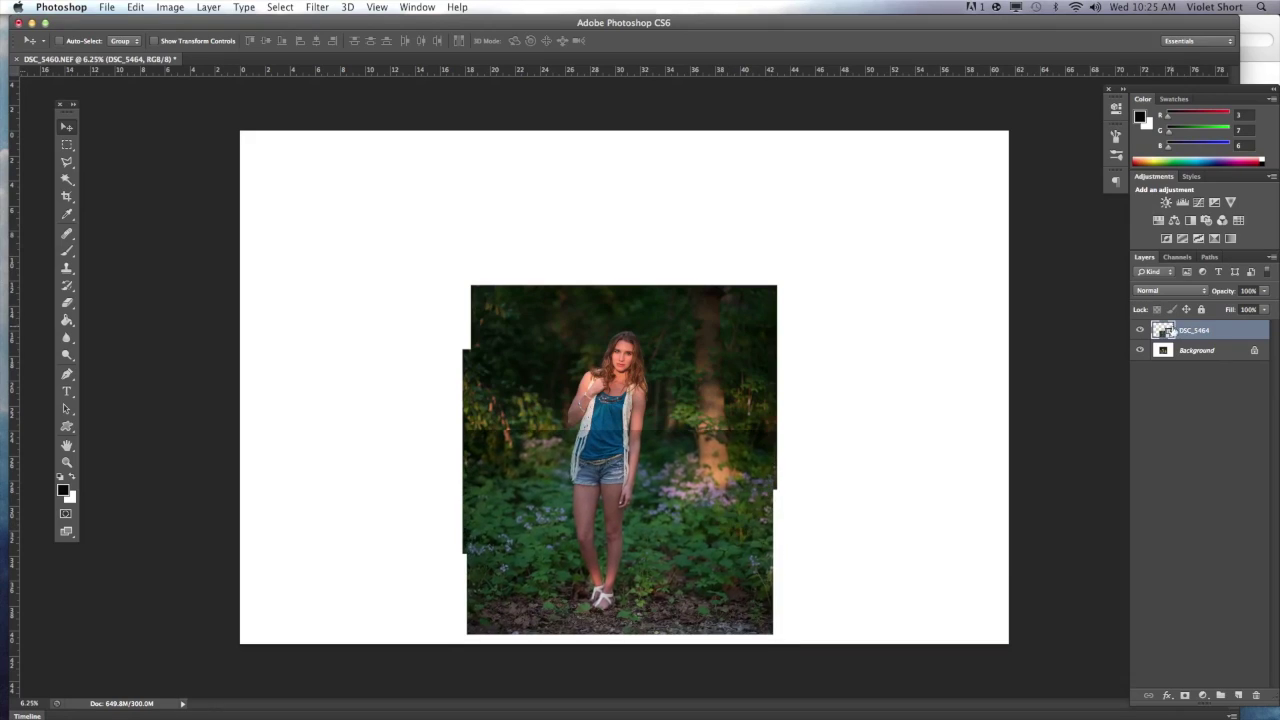
key("Return")
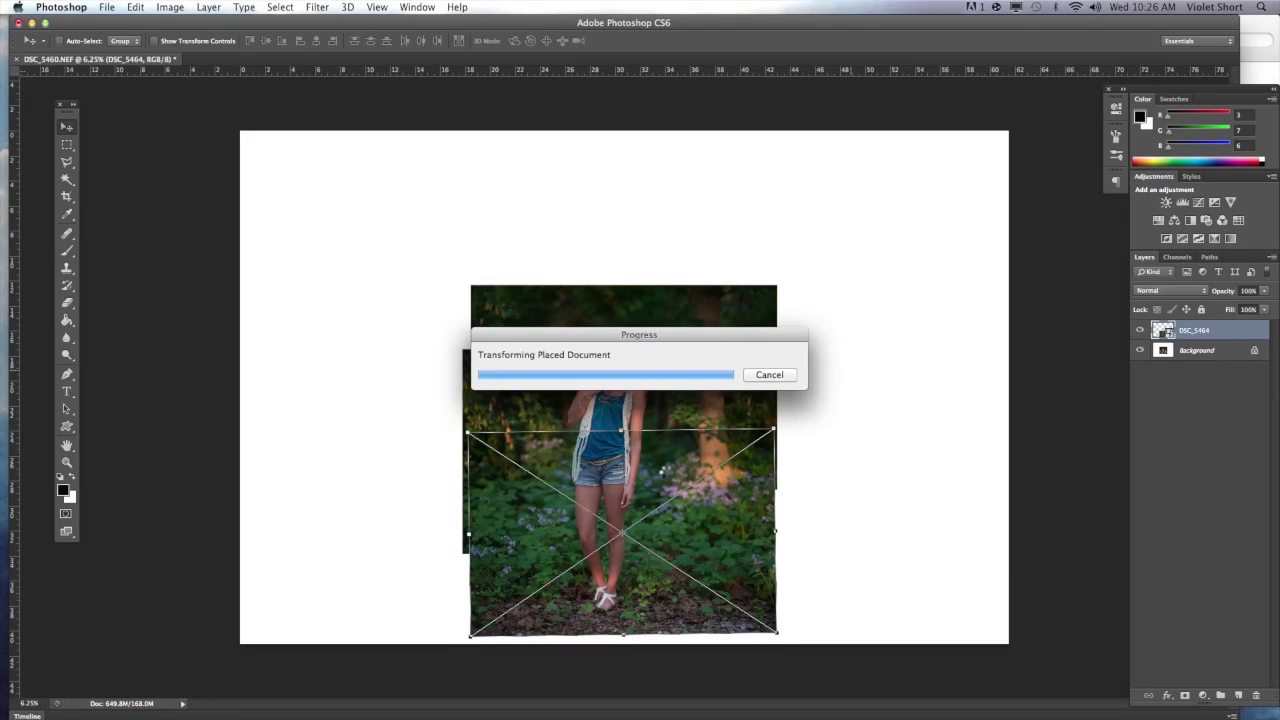
left_click(1140, 330)
key("ctrl+plus")
key("ctrl+plus")
key("ctrl+plus")
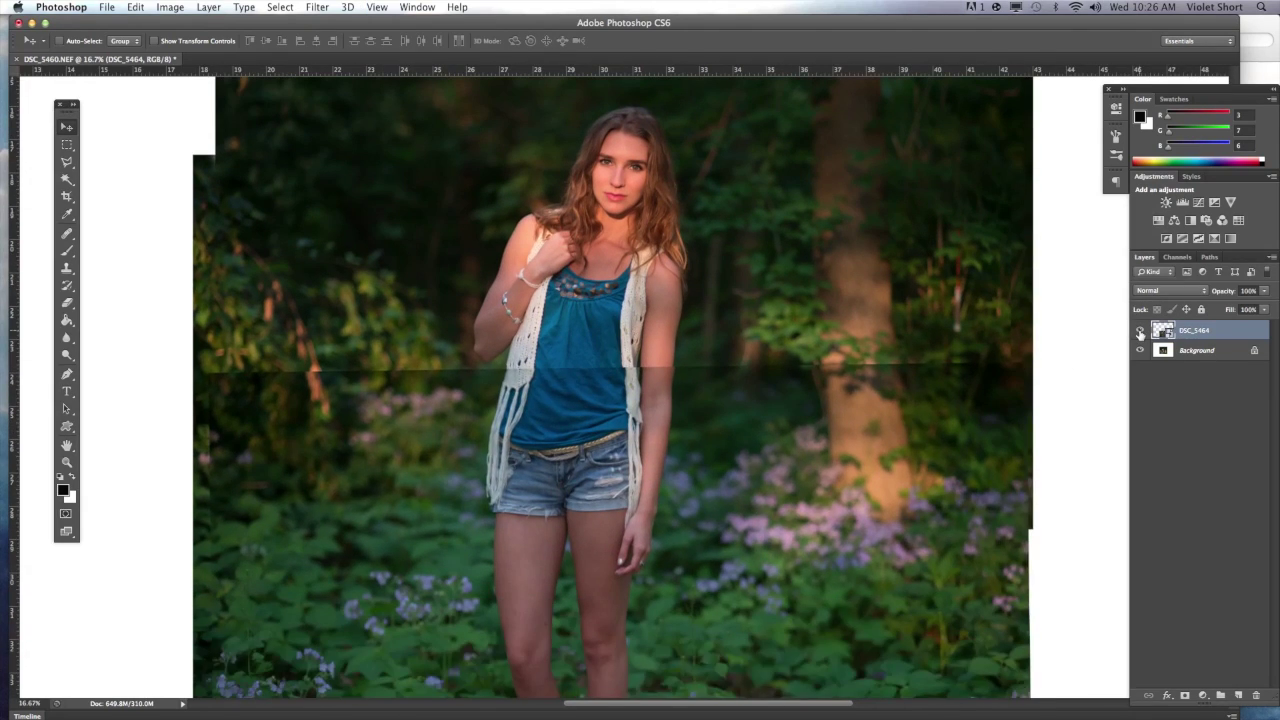
key("e")
mouse_move(220, 375)
left_mouse_down()
mouse_move(214, 549)
mouse_move(320, 369)
mouse_move(472, 373)
mouse_move(614, 406)
mouse_move(674, 343)
mouse_move(1024, 373)
left_mouse_up()
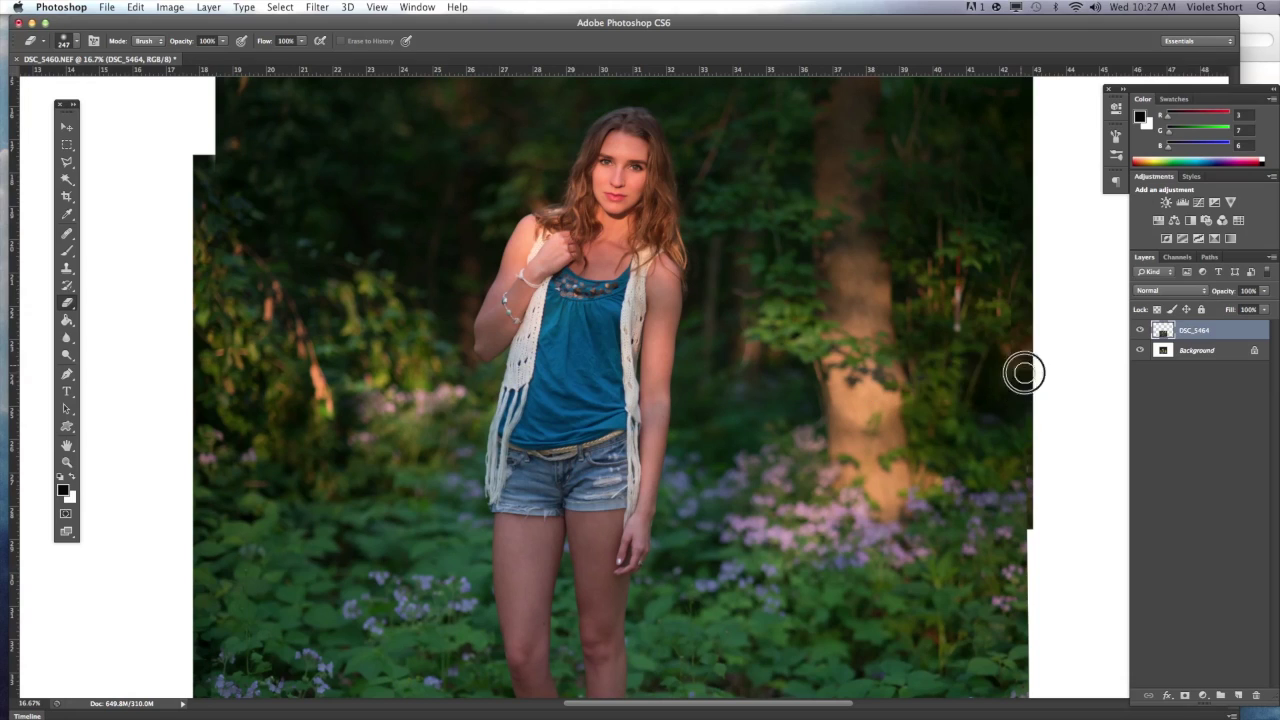
key("bracketright")
key("bracketright")
key("bracketright")
mouse_move(870, 380)
left_mouse_down()
mouse_move(857, 457)
mouse_move(879, 532)
left_mouse_up()
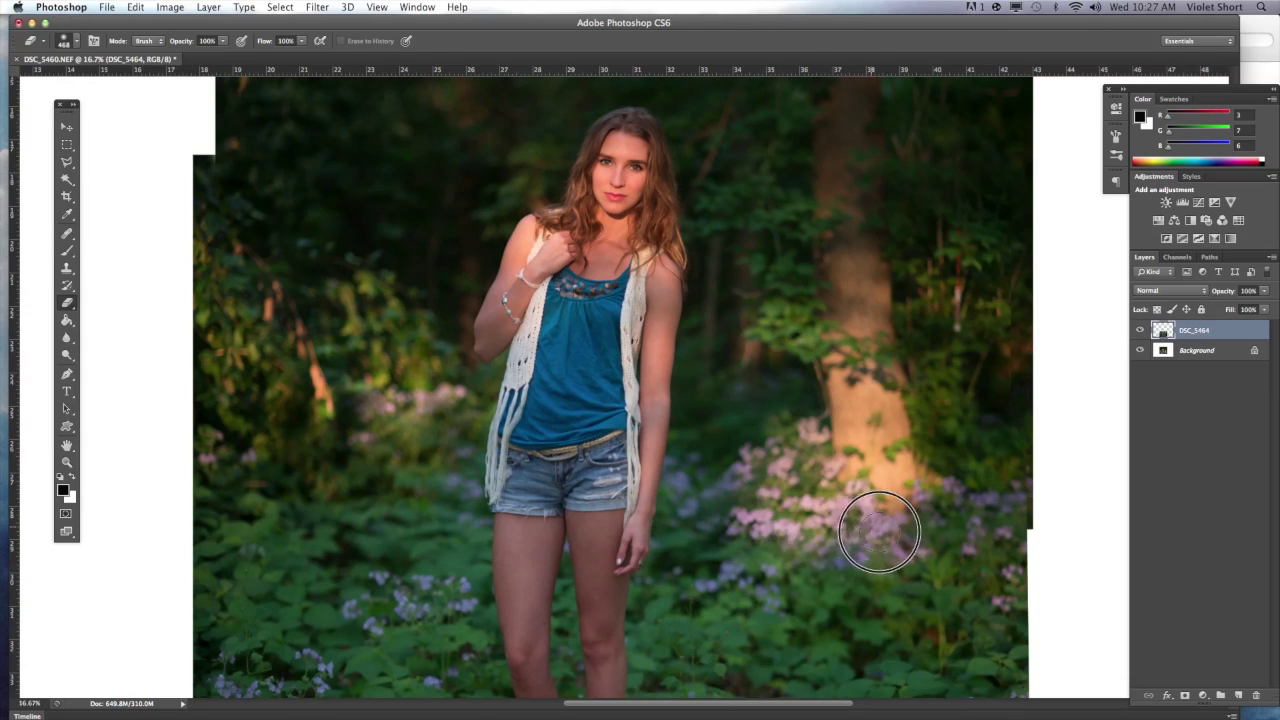
Raise DSC_5464 about 70 px to align, then erase a strip along its right edge
key("v")
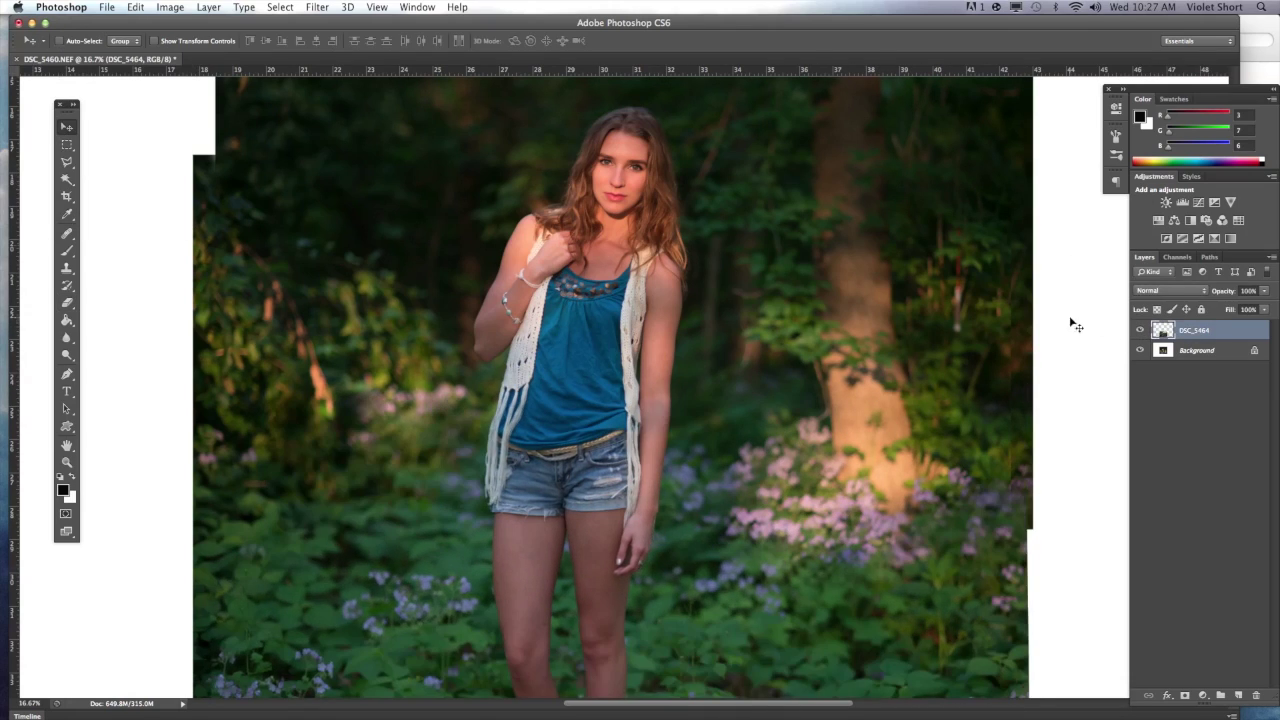
left_click_drag(1075, 368, 1034, 349)
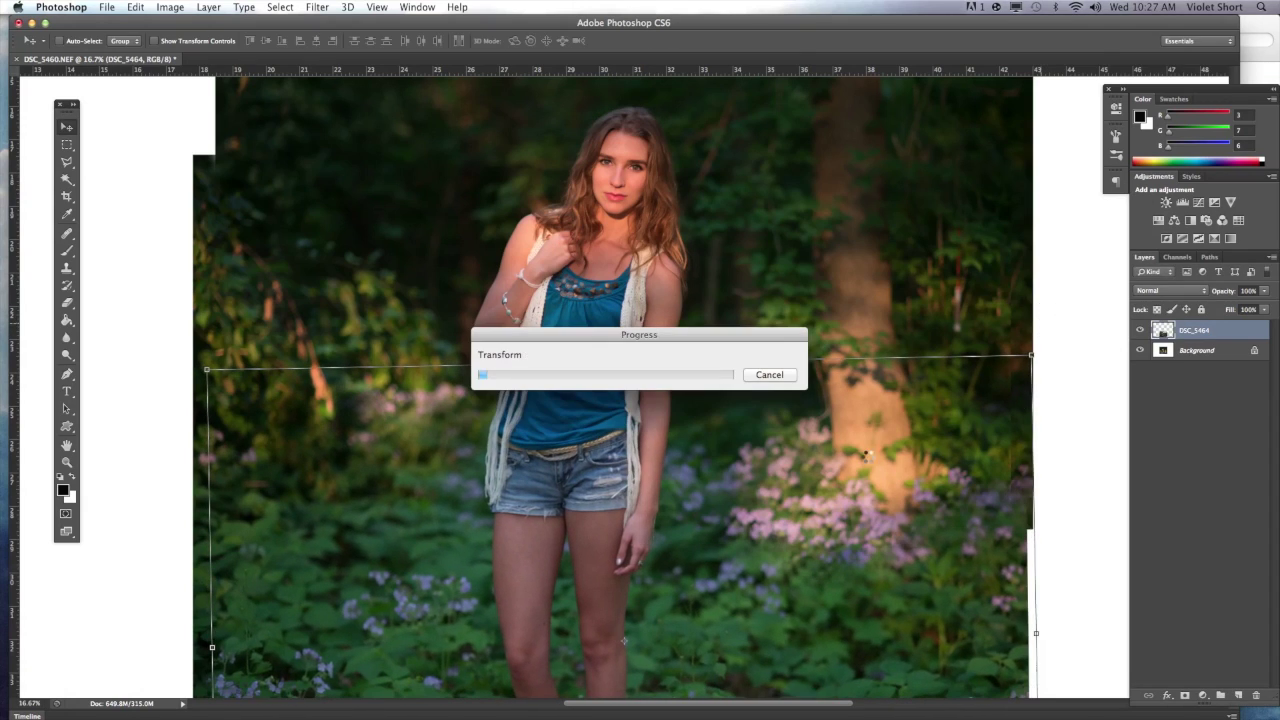
left_click_drag(424, 508, 424, 438)
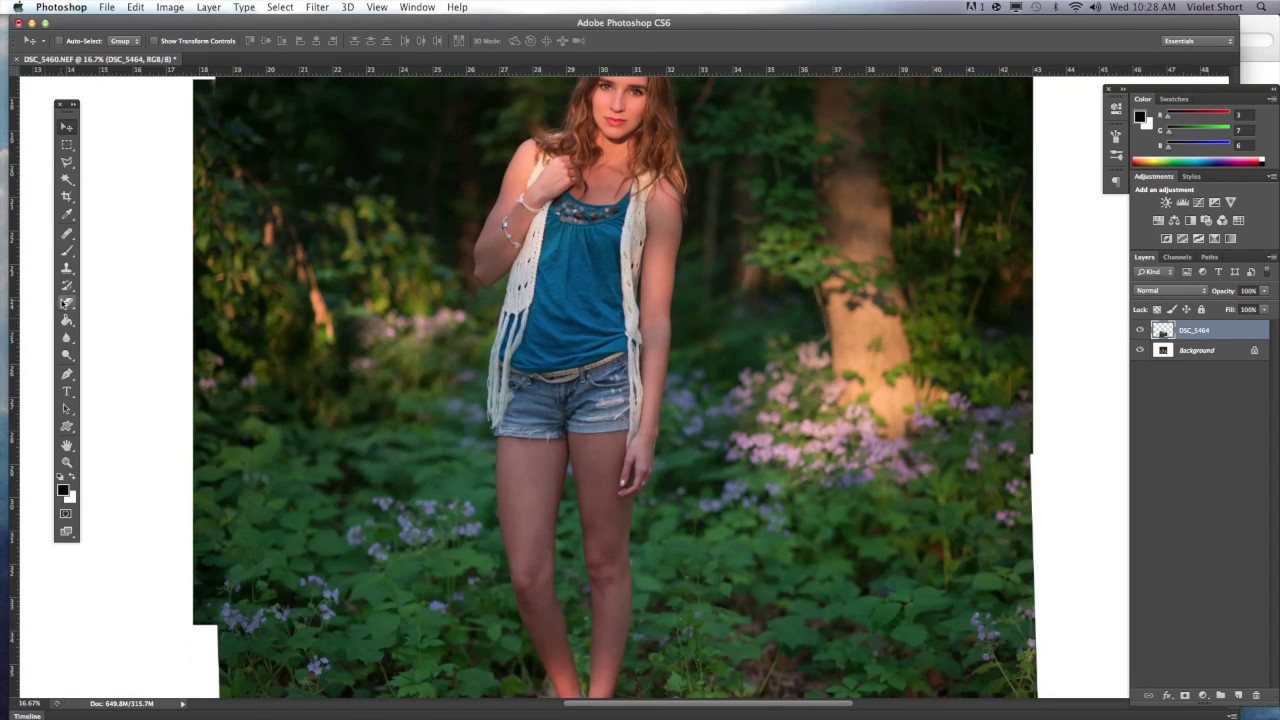
key("e")
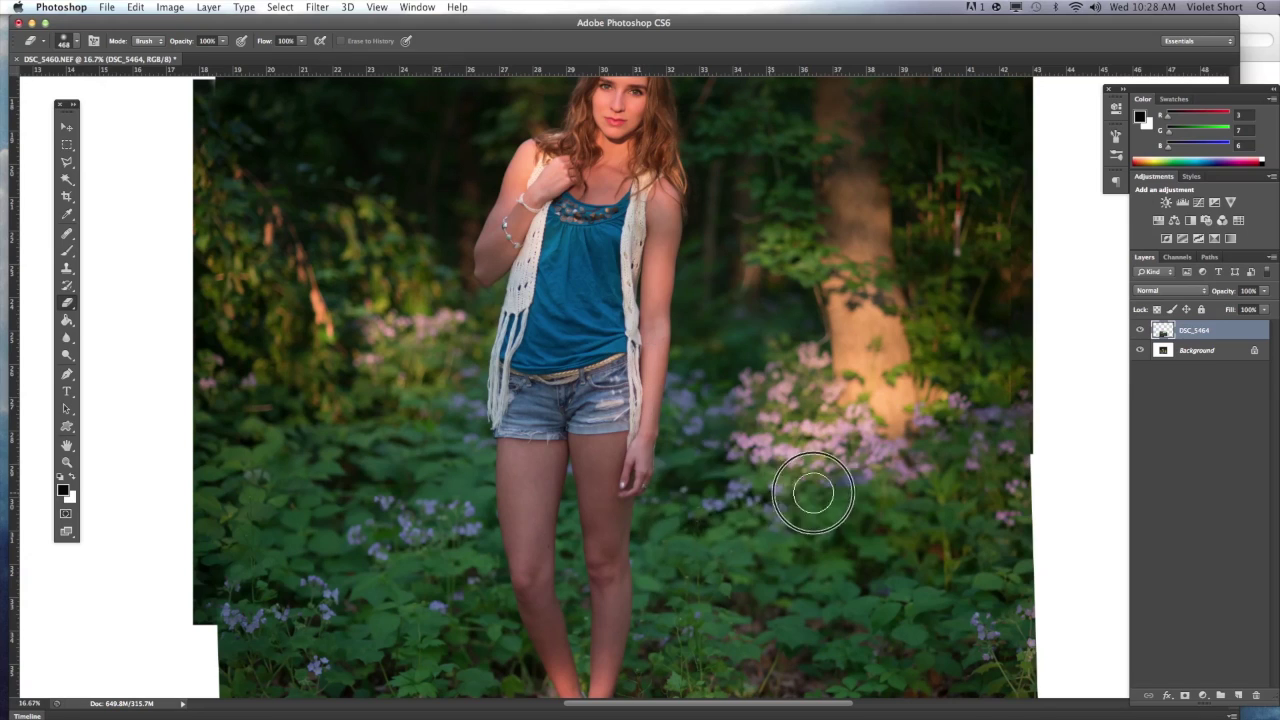
left_click(1022, 484)
scroll(871, 451, "down", 2)
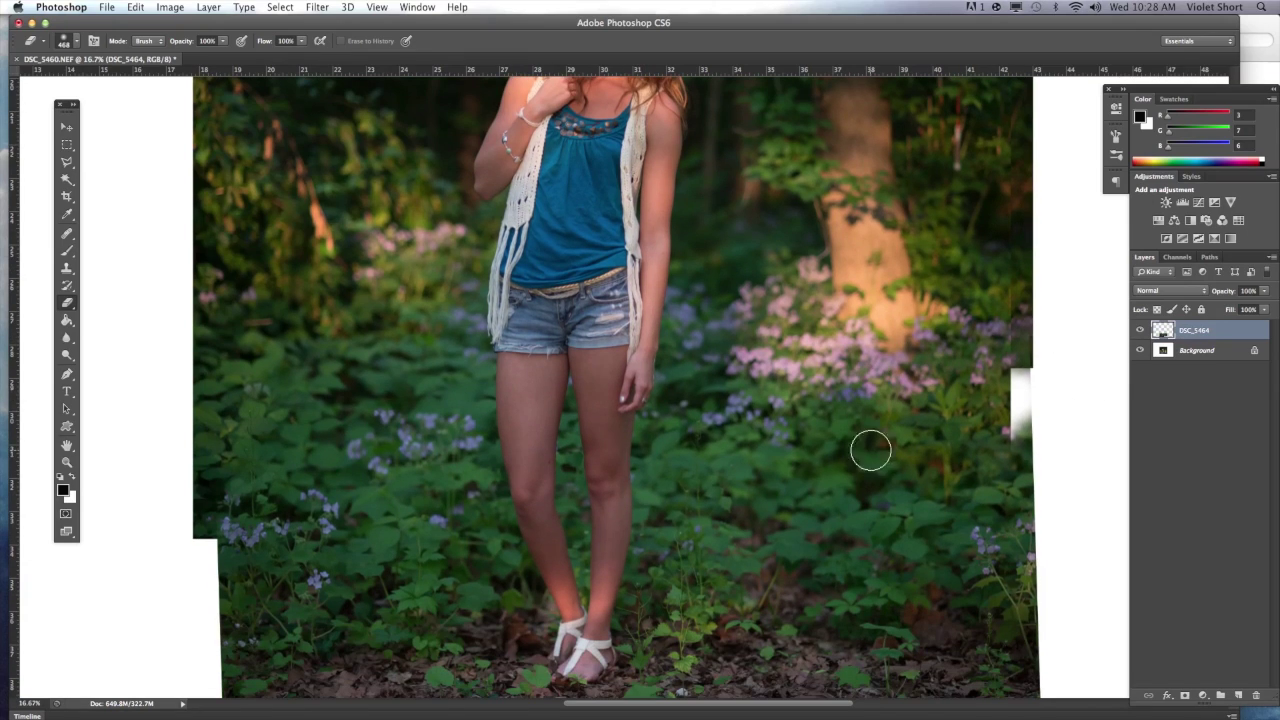
key("super+0")
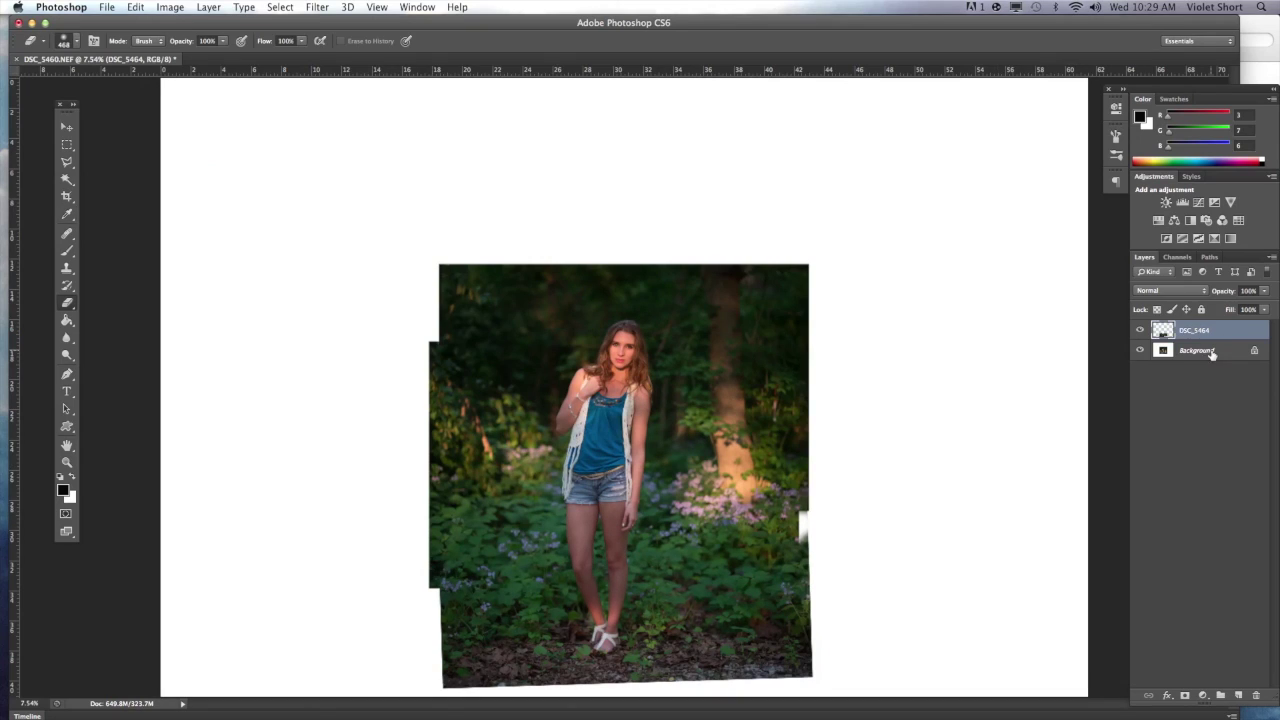
Merge DSC_5464 down and place the DSC_5467 frame onto the composite
key("super+e")
left_click_drag(614, 190, 579, 176)
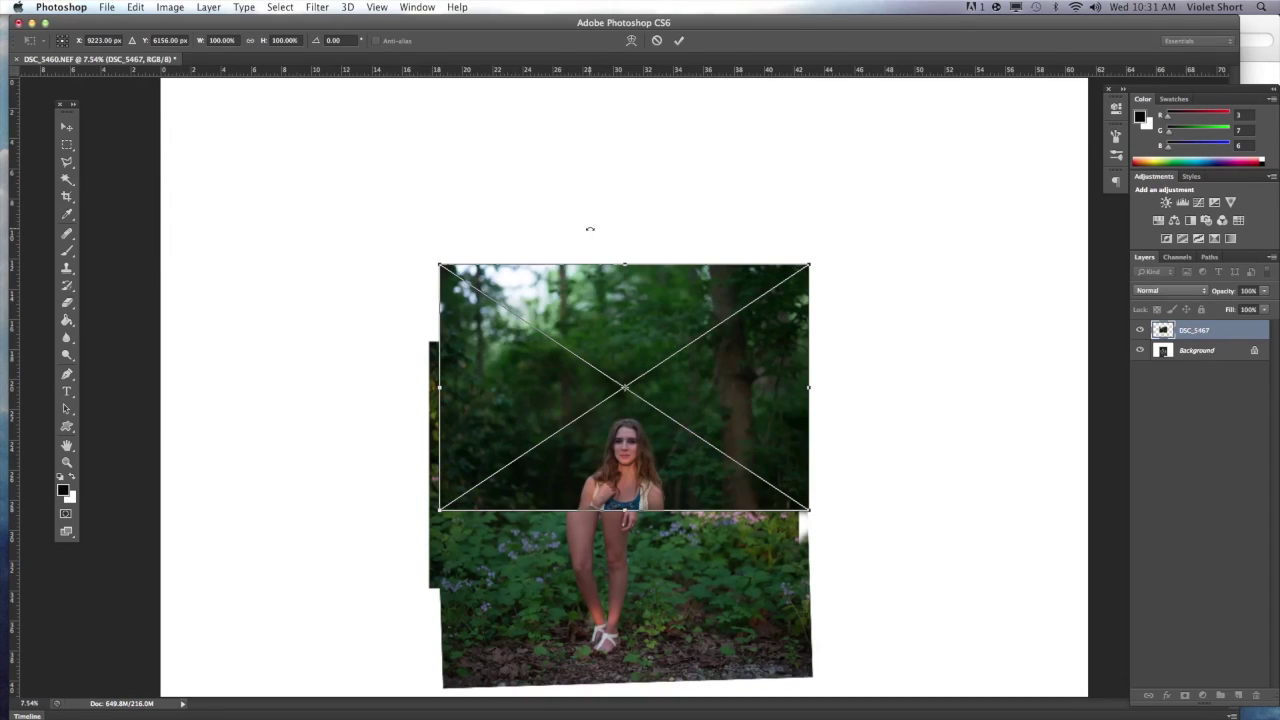
key("Return")
key("super+plus")
key("super+plus")
key("super+plus")
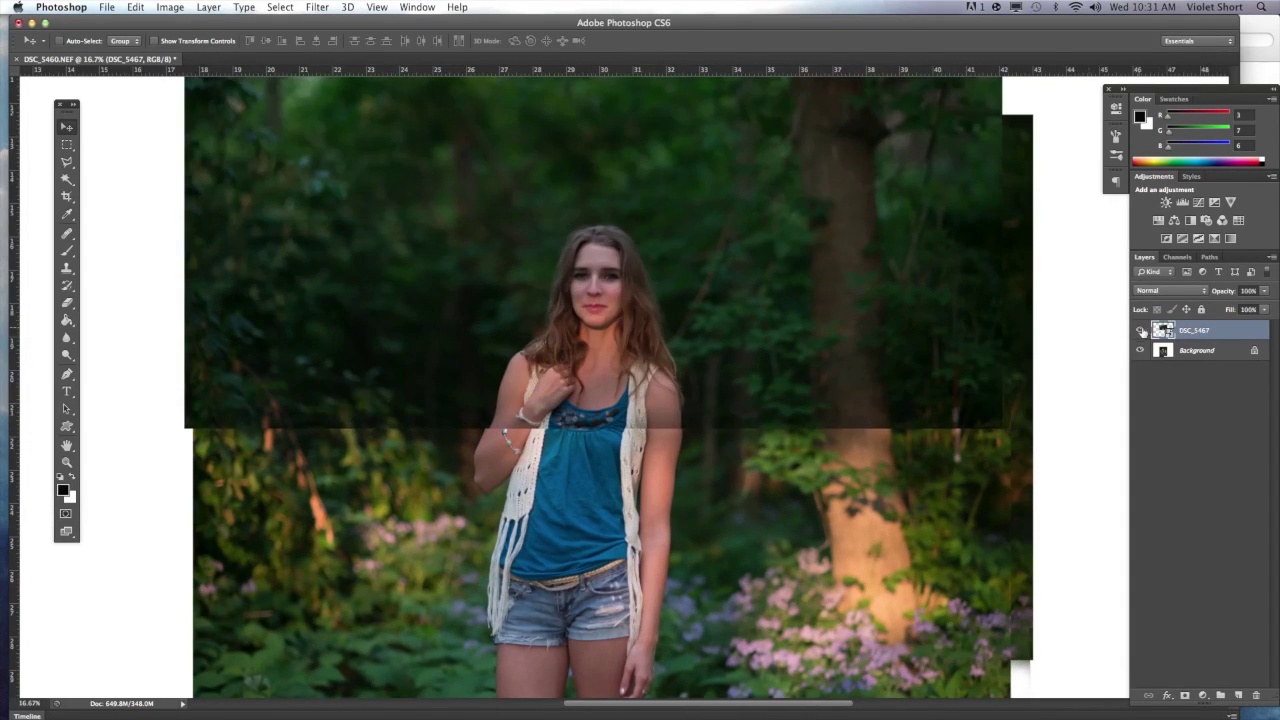
Erase DSC_5467 to reveal the woman and flatten the image
key("e")
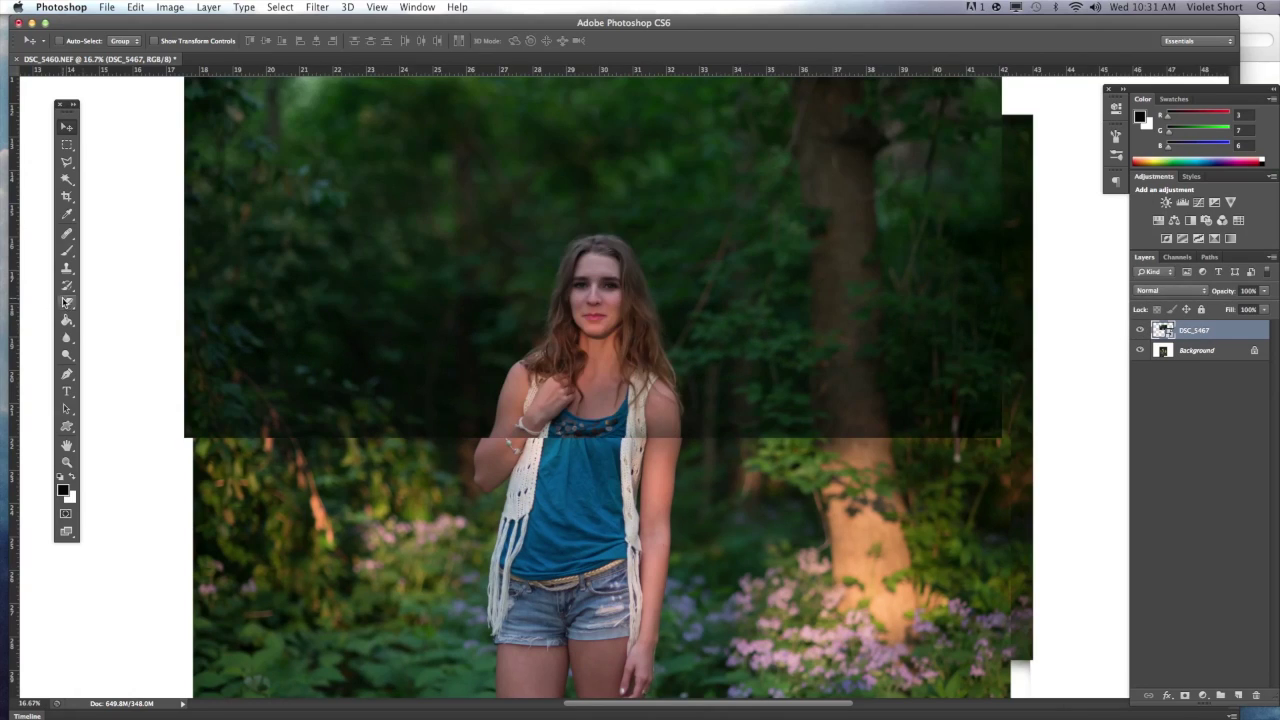
mouse_move(605, 320)
left_mouse_down()
mouse_move(563, 320)
mouse_move(677, 409)
mouse_move(514, 351)
mouse_move(218, 443)
mouse_move(443, 400)
mouse_move(883, 429)
mouse_move(985, 218)
left_mouse_up()
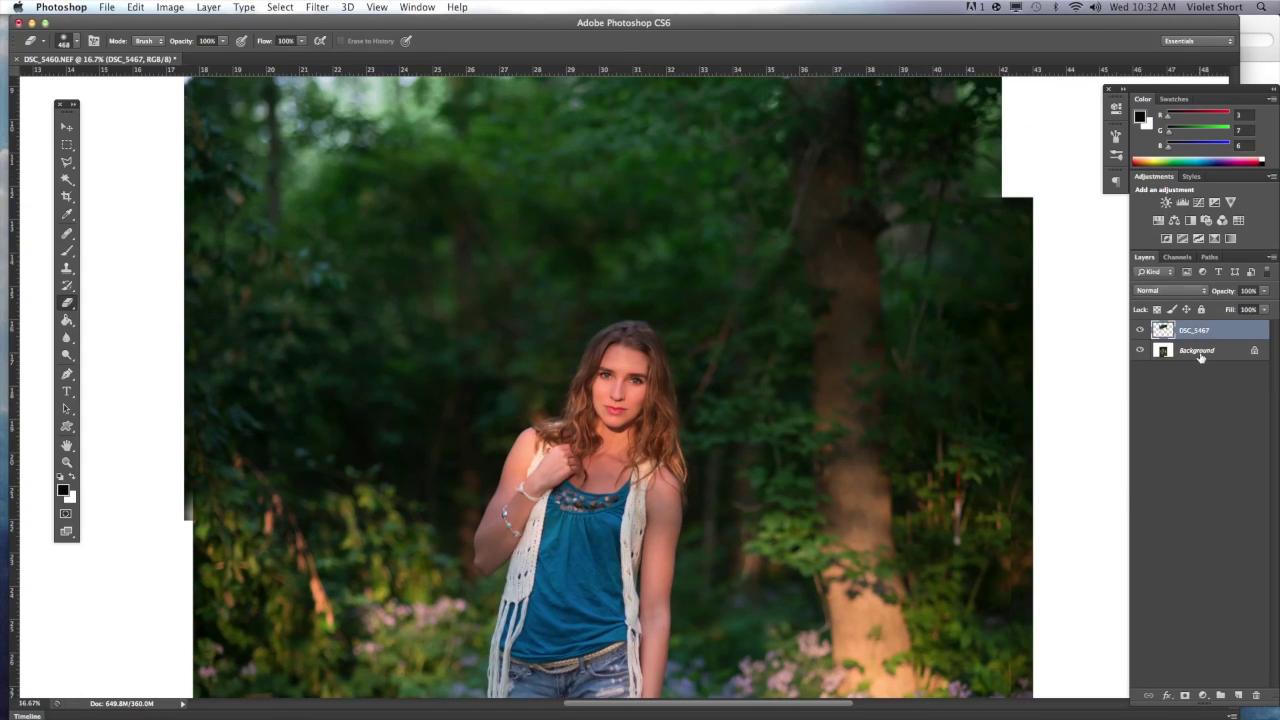
left_click(1166, 350)
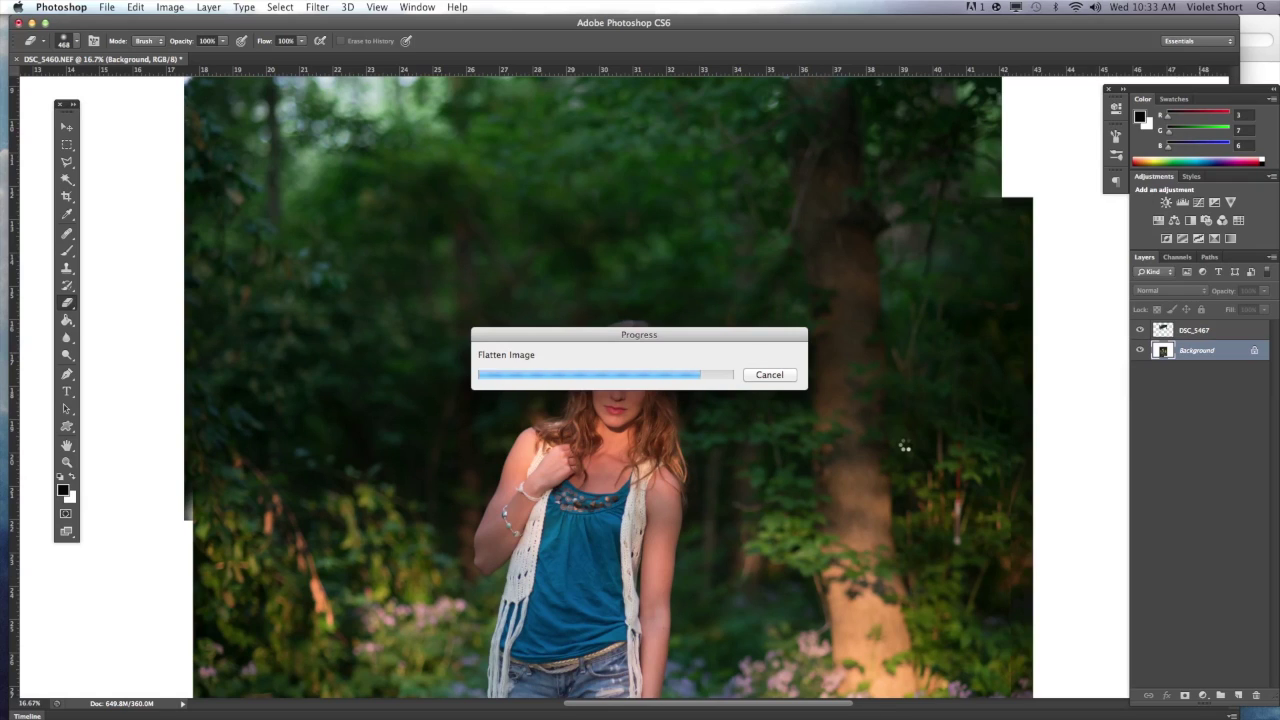
left_click(67, 144)
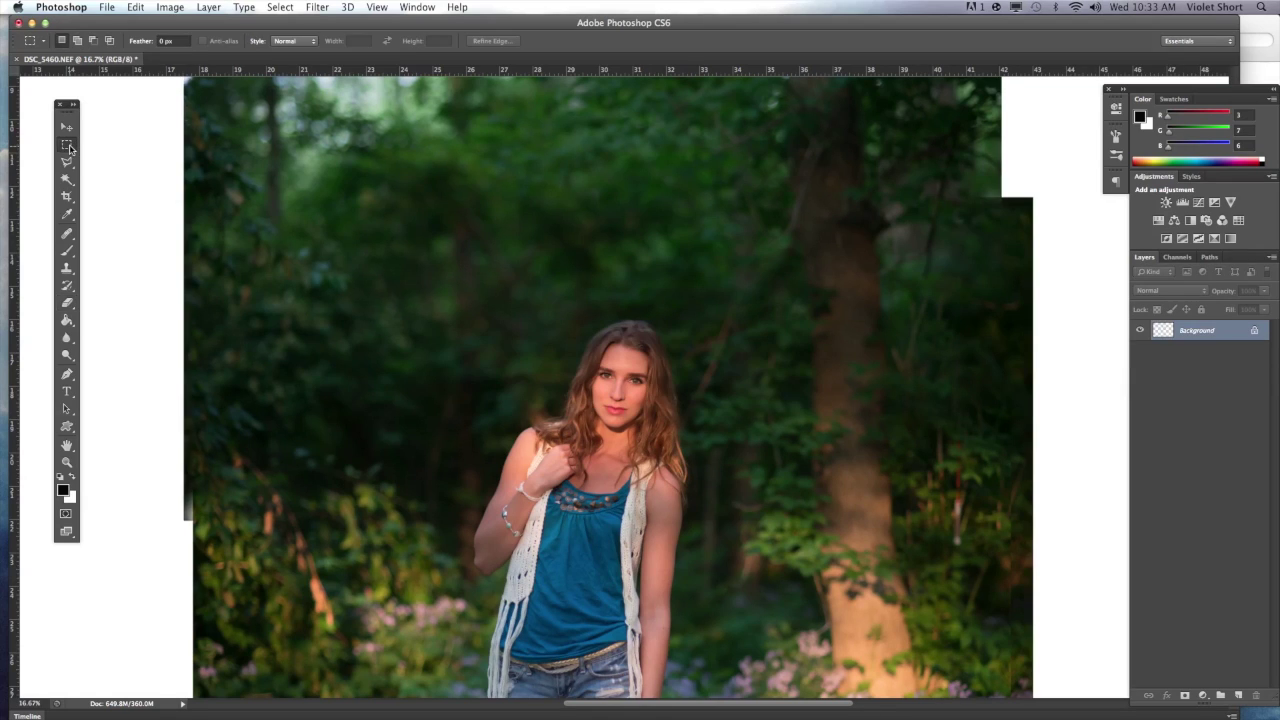
key("super+0")
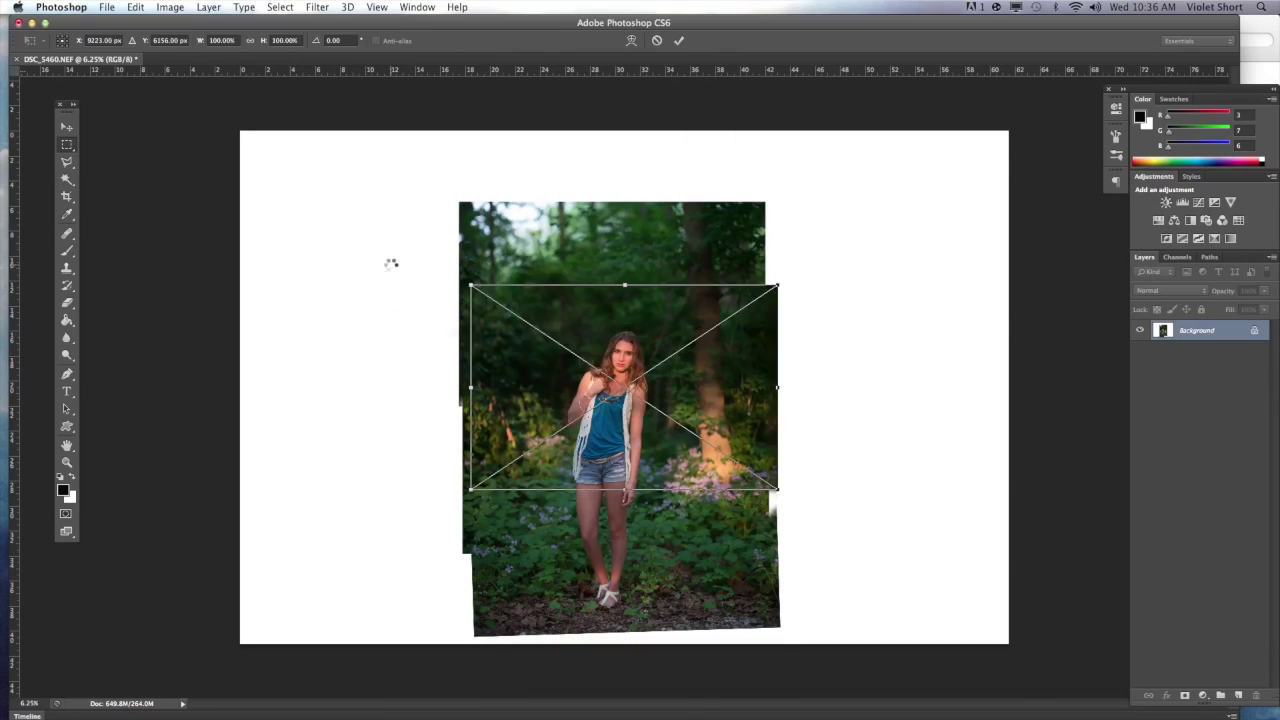
Commit the DSC_5468 frame and move it up above the woman
key("Return")
key("v")
mouse_move(650, 400)
left_mouse_down()
mouse_move(674, 233)
mouse_move(664, 228)
left_mouse_up()
key("c")
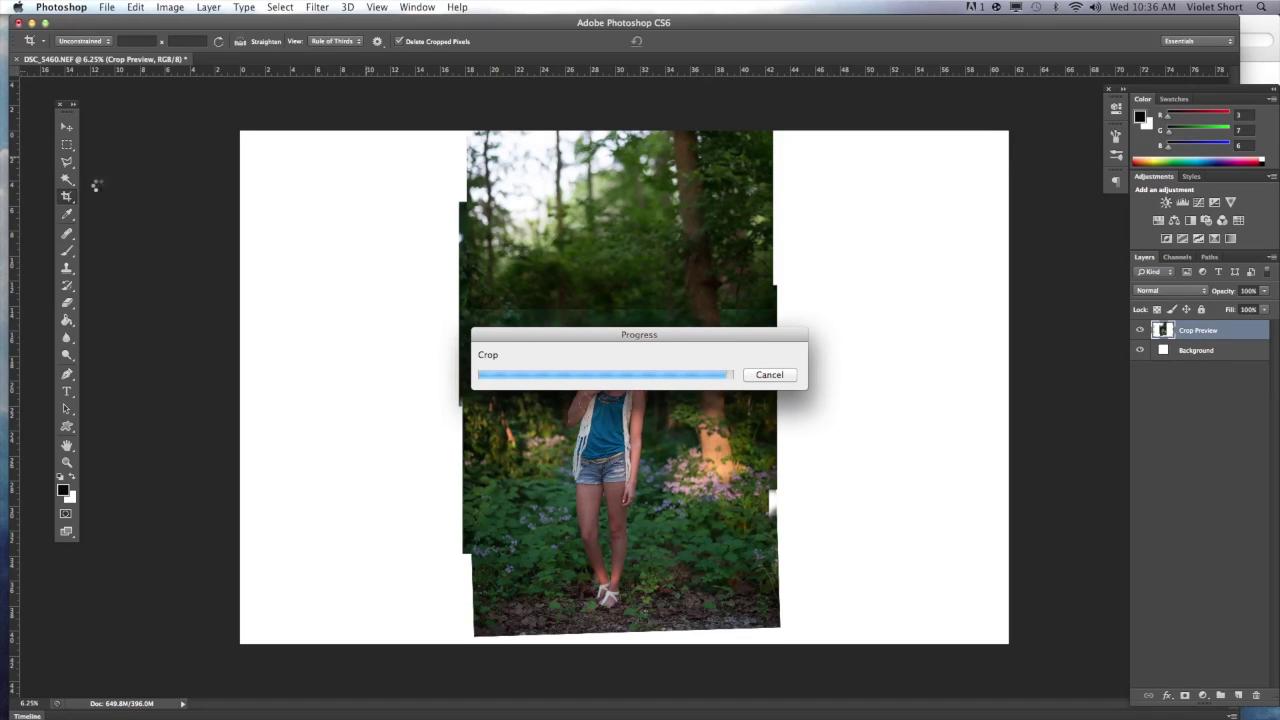
Set a 500 px eraser and clear a rectangular area of the DSC_5468 frame
left_click(1140, 330)
key("e")
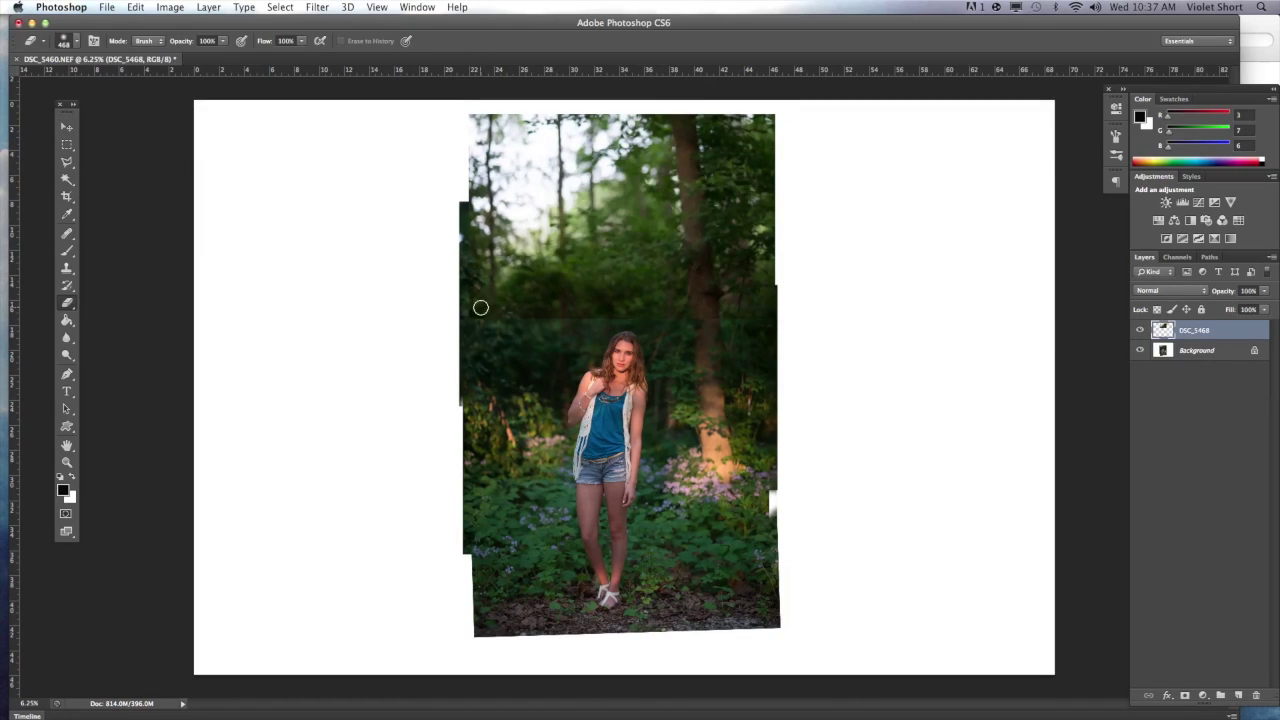
key("bracketright")
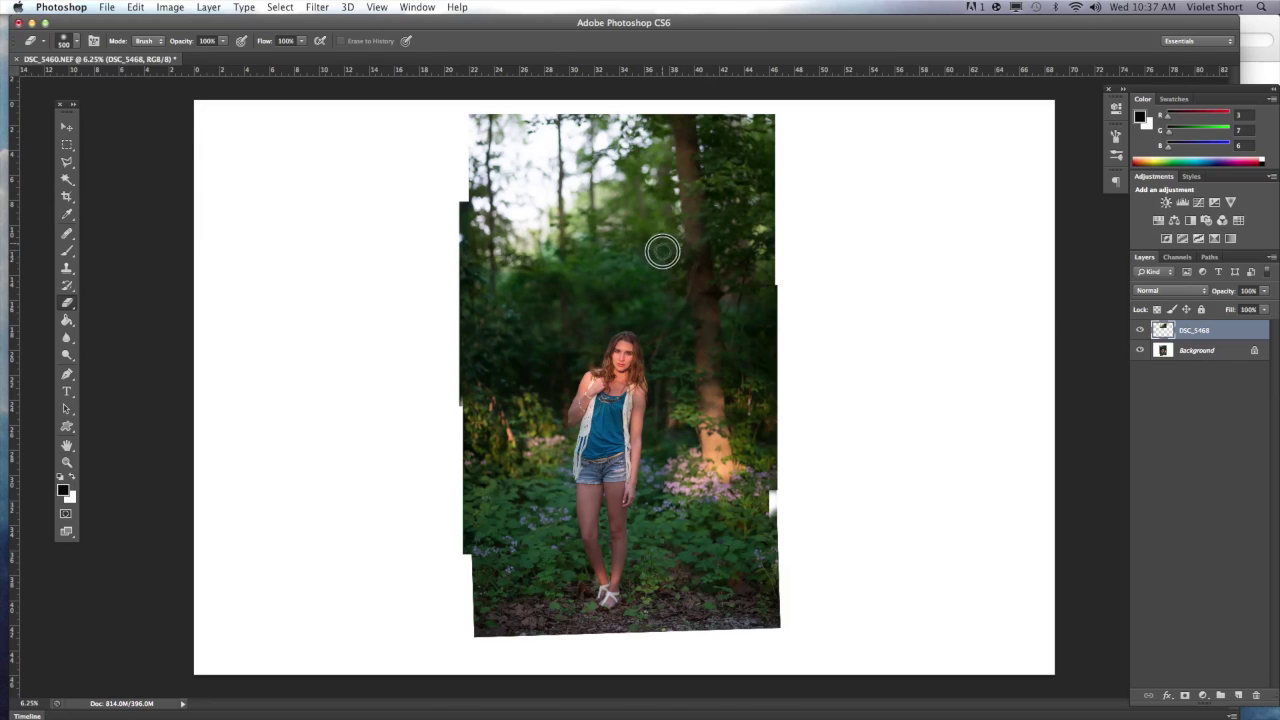
key("super+equal")
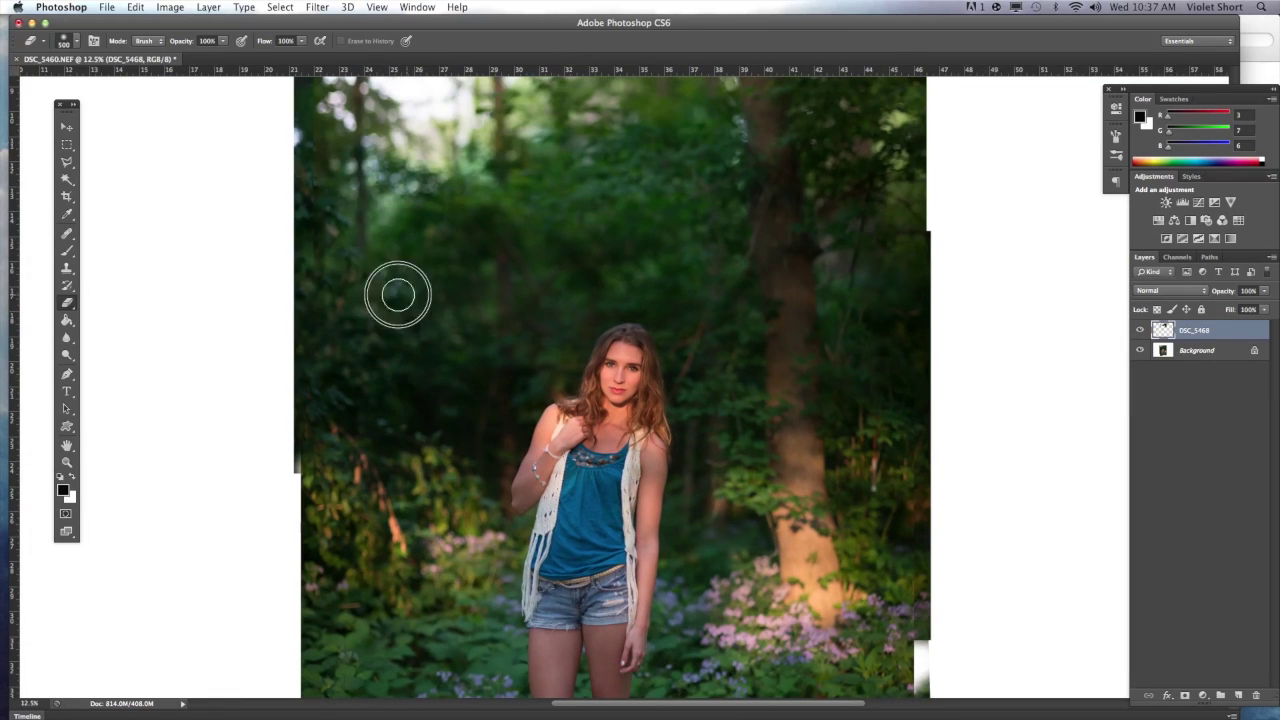
key("m")
left_click_drag(290, 196, 853, 518)
key("Delete")
key("super+d")
key("e")
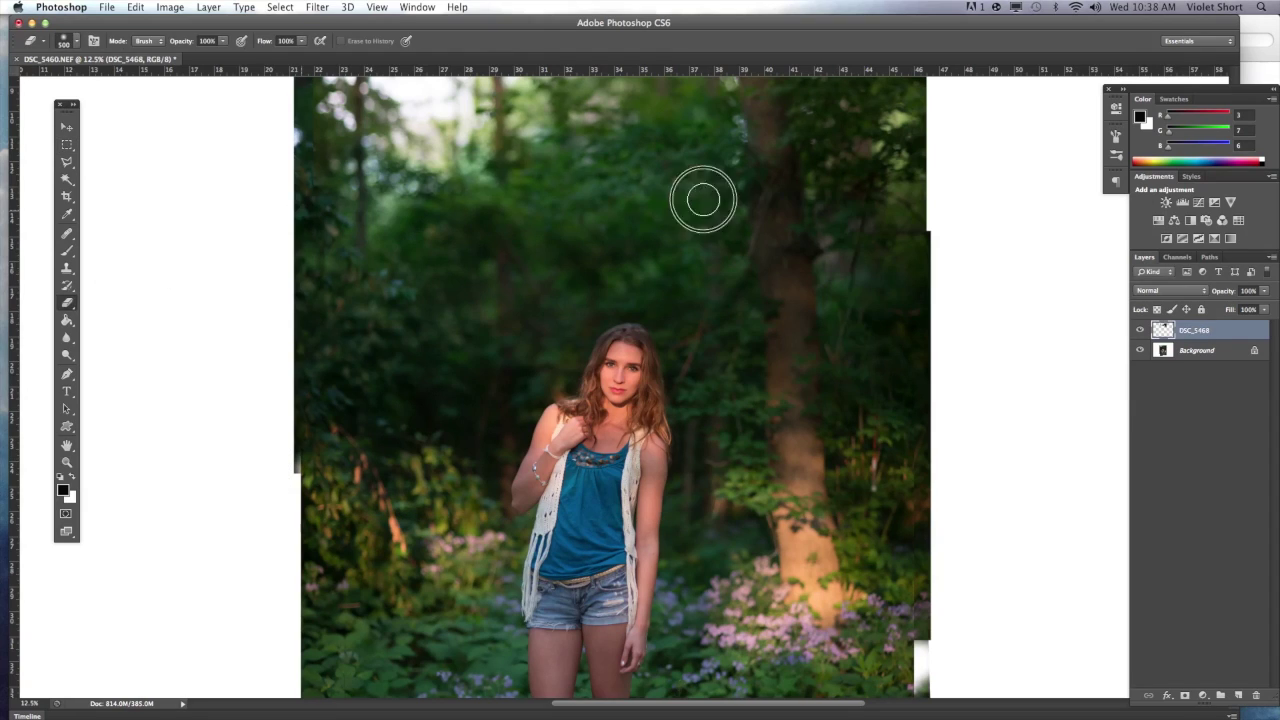
Open Color Balance to match the frame's tones and select the Background layer
scroll(708, 200, "up", 2)
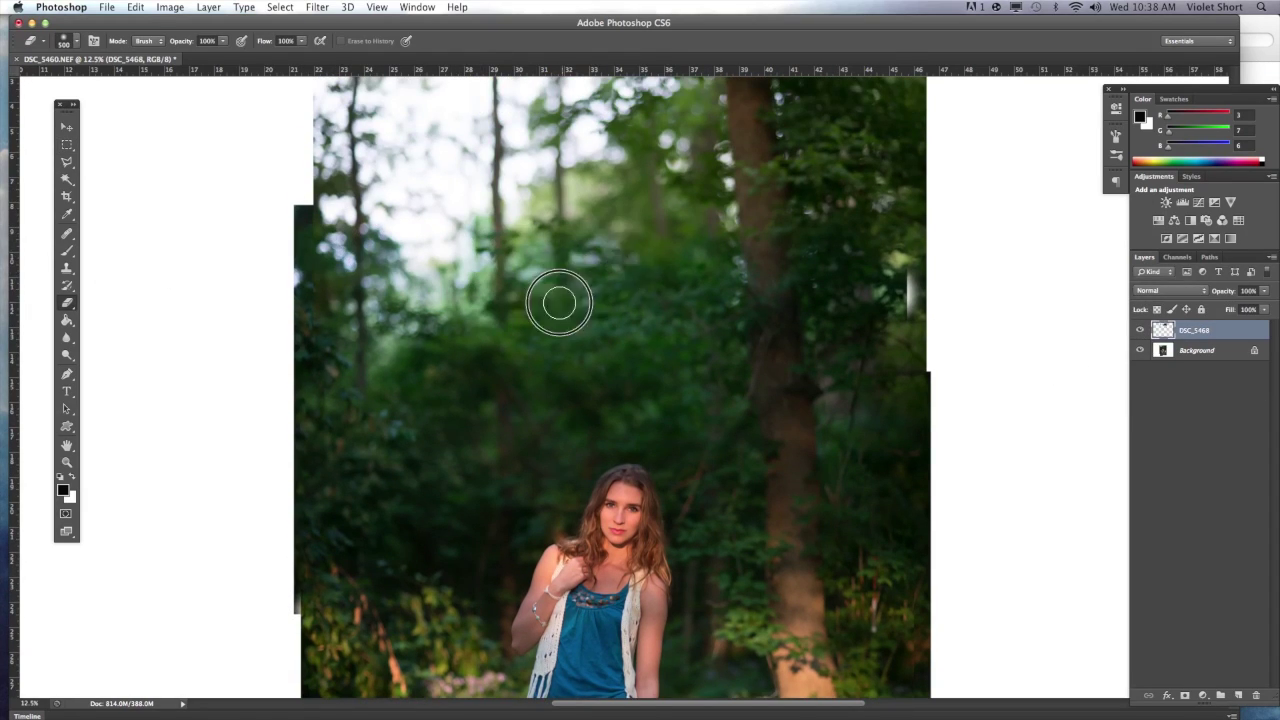
left_click(170, 7)
left_click(330, 142)
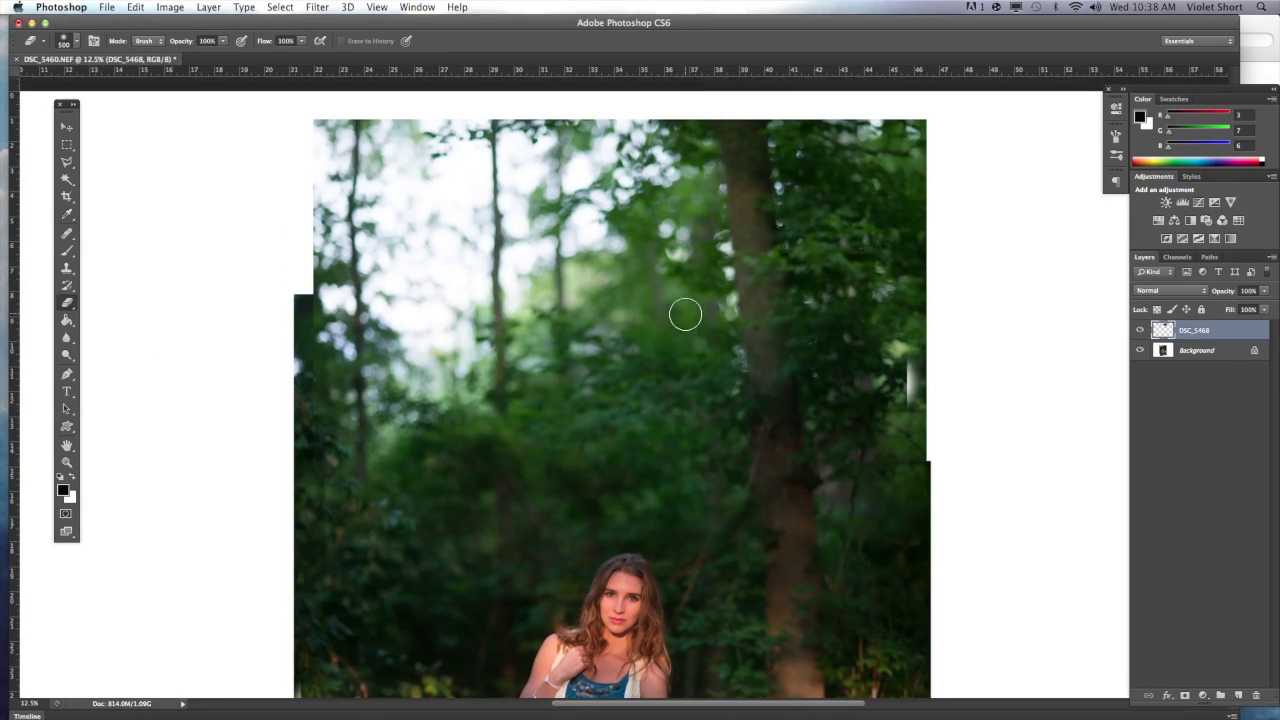
left_click(1196, 351)
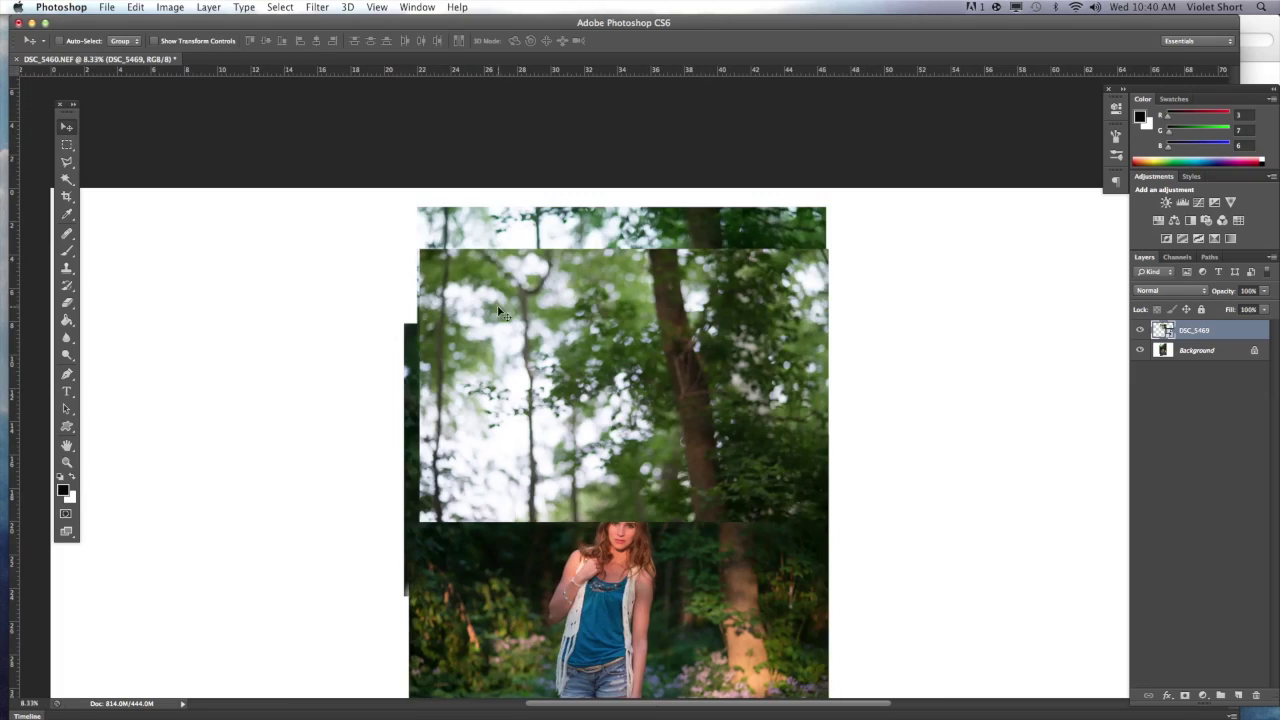
Extend the canvas upward with a crop and colour-balance the new frame
mouse_move(551, 94)
left_mouse_down()
mouse_move(585, 186)
mouse_move(171, 86)
left_mouse_up()
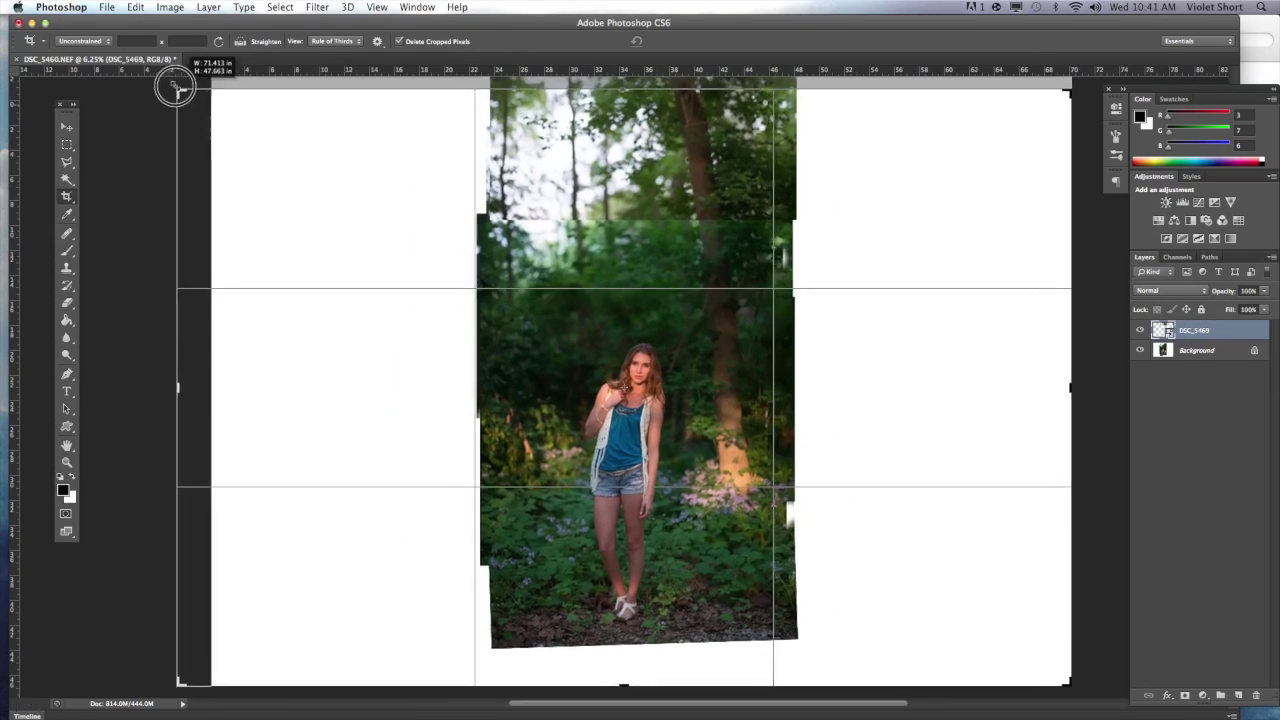
key("Return")
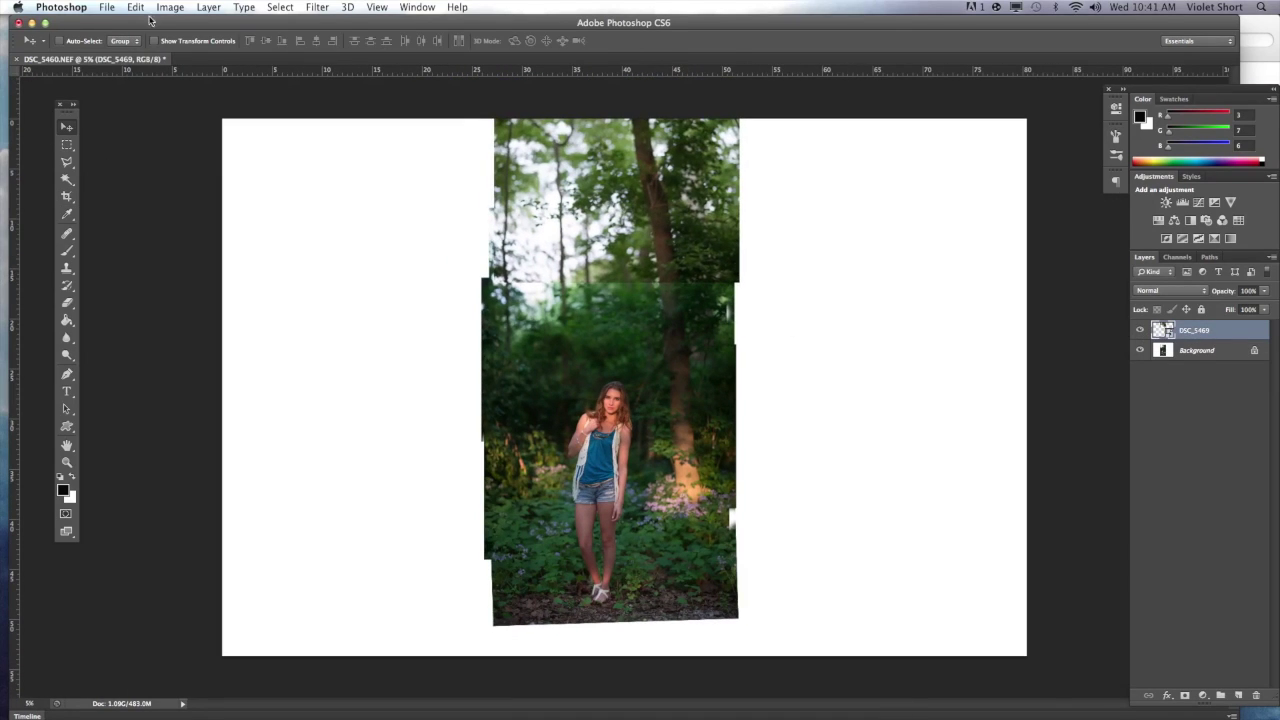
left_click(169, 7)
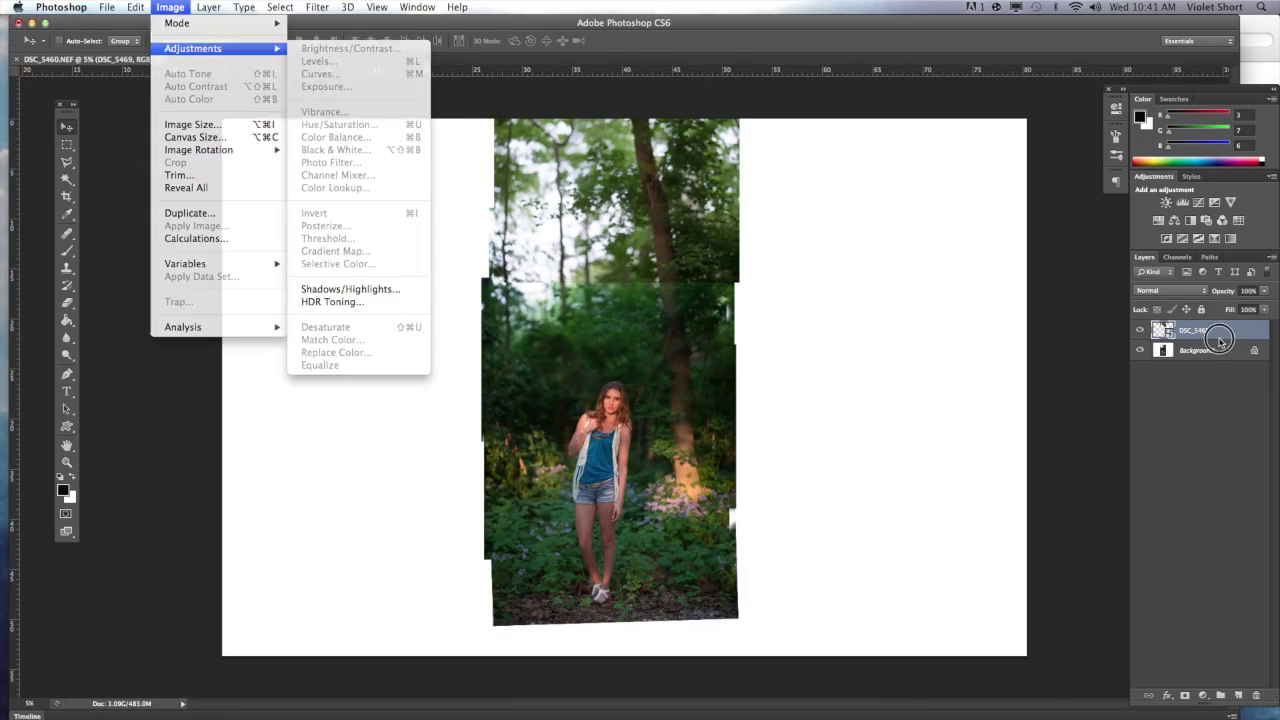
key("super+b")
key("Return")
Erase the seam across the DSC_5469 frame and flatten the image
key("e")
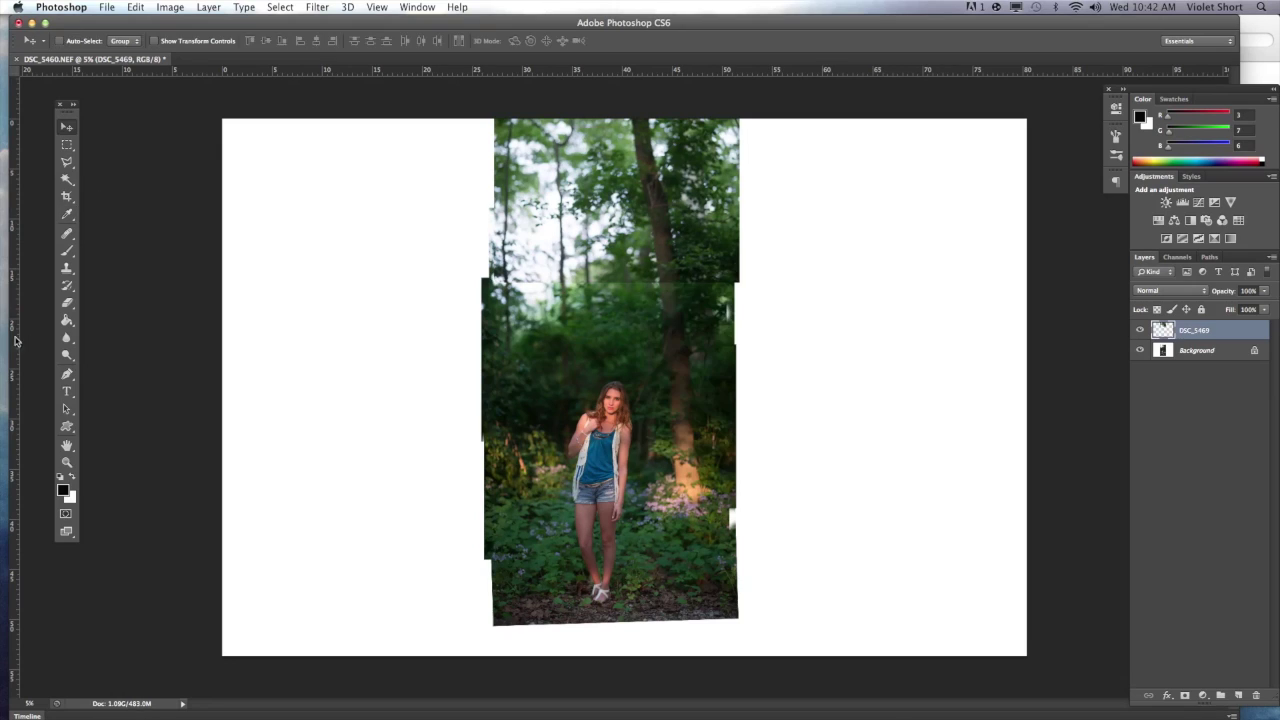
scroll(600, 297, "up", 5)
mouse_move(200, 235)
left_mouse_down()
mouse_move(1040, 215)
mouse_move(740, 185)
left_mouse_up()
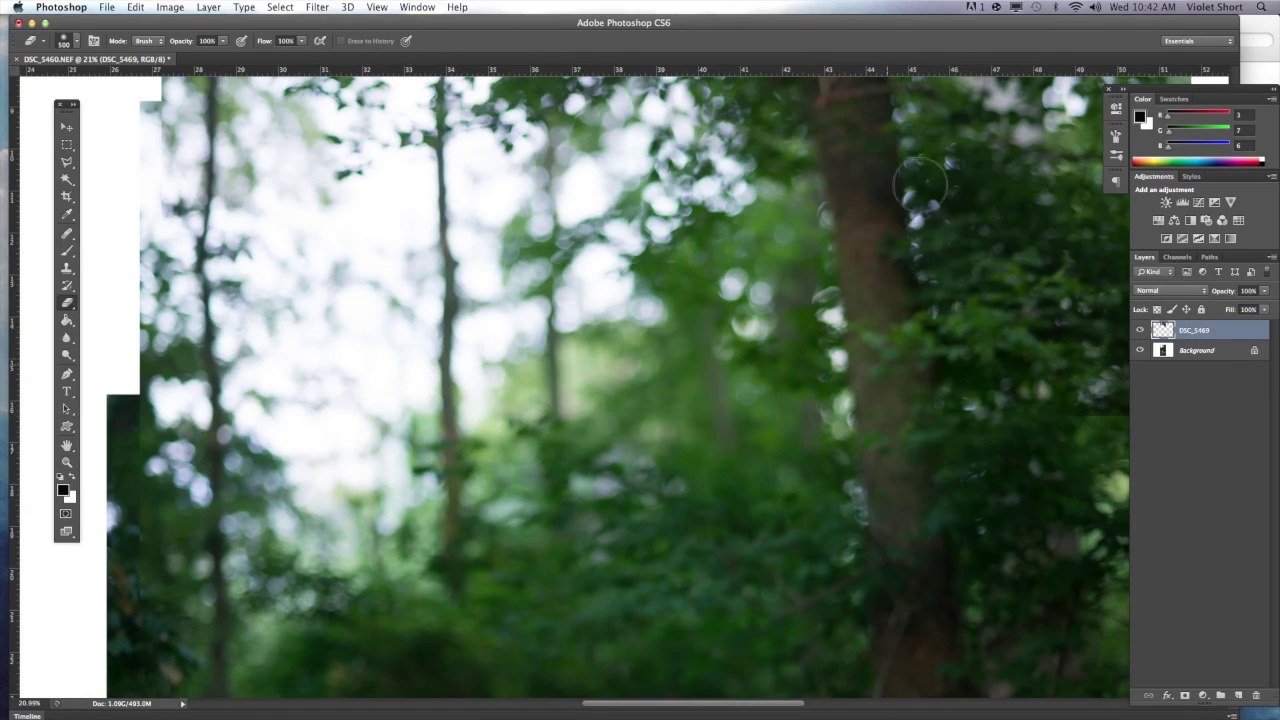
left_click_drag(771, 704, 823, 704)
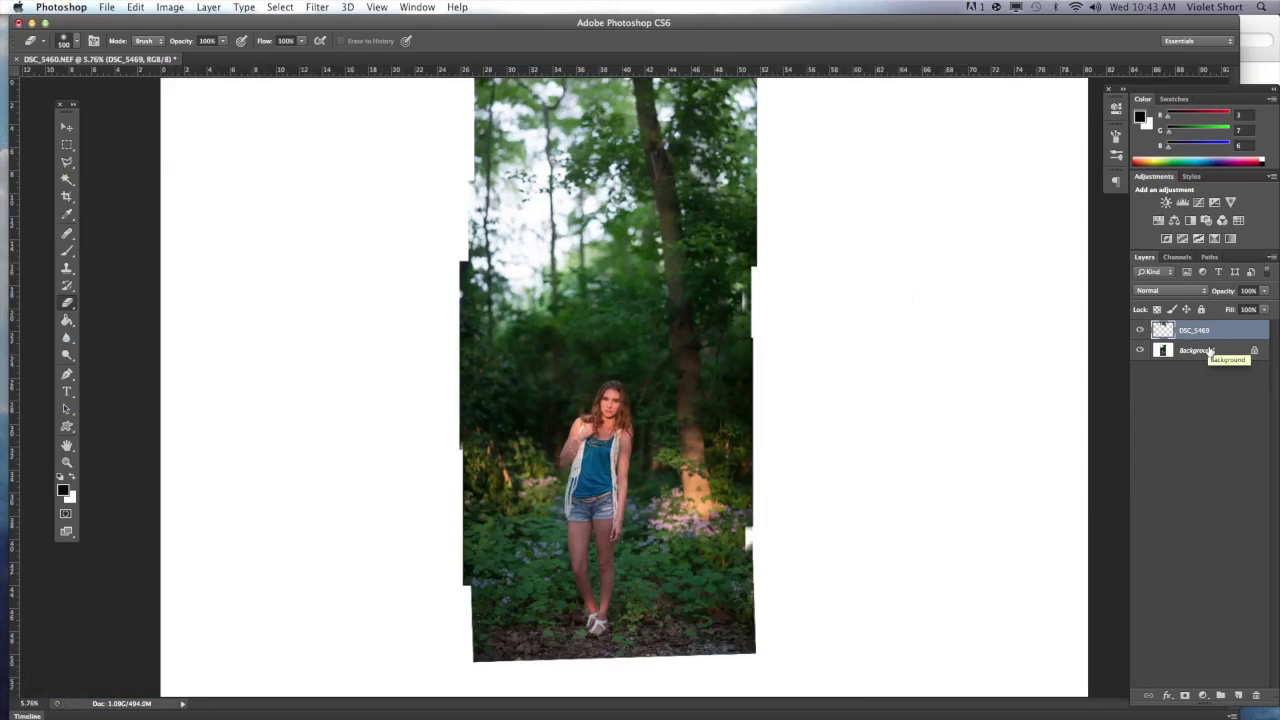
right_click(1200, 350)
left_click(1150, 480)
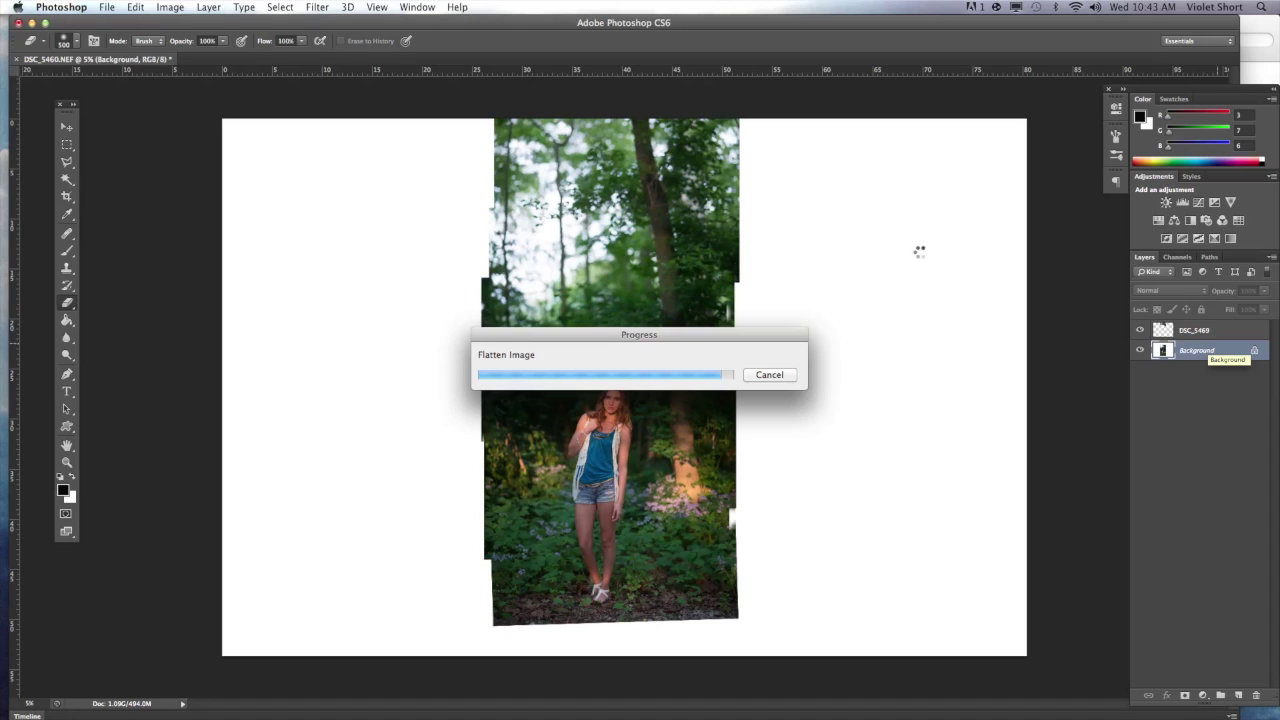
left_click(766, 672)
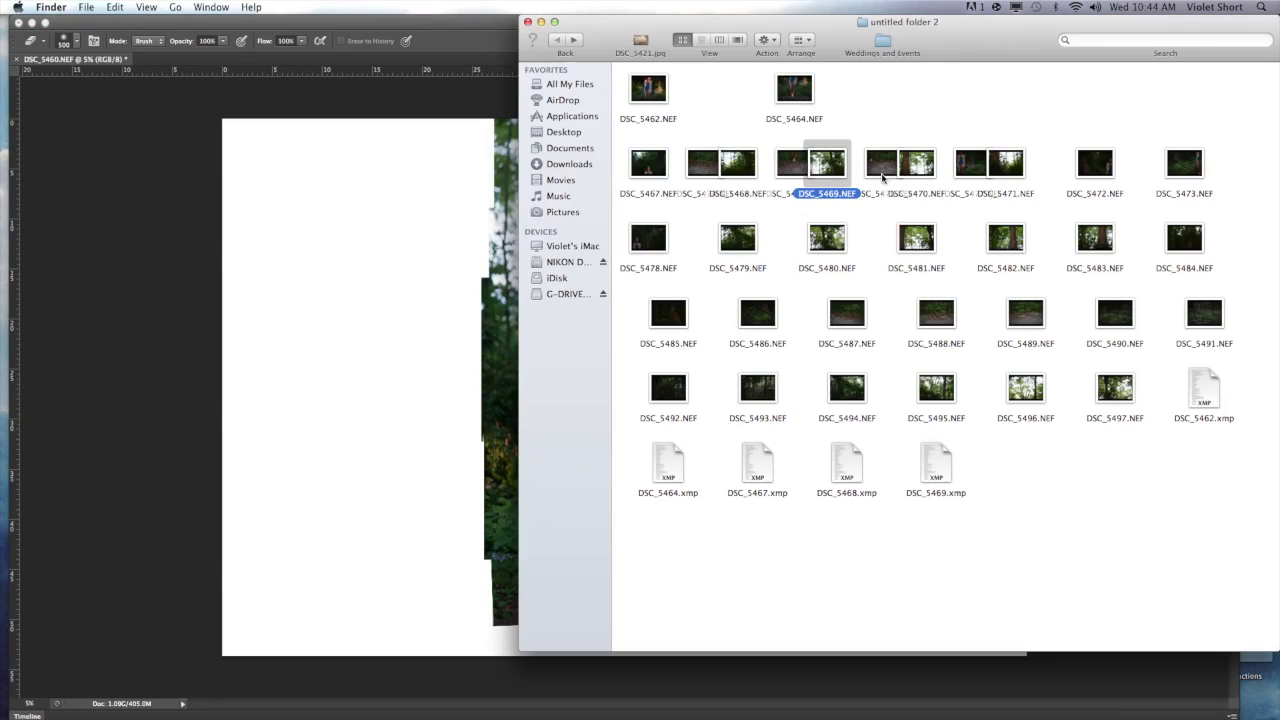
Place DSC_5470 at the composite's upper left and colour-balance it
left_click_drag(882, 178, 937, 214)
mouse_move(698, 396)
left_mouse_down()
mouse_move(501, 206)
mouse_move(592, 210)
left_mouse_up()
left_click(1140, 330)
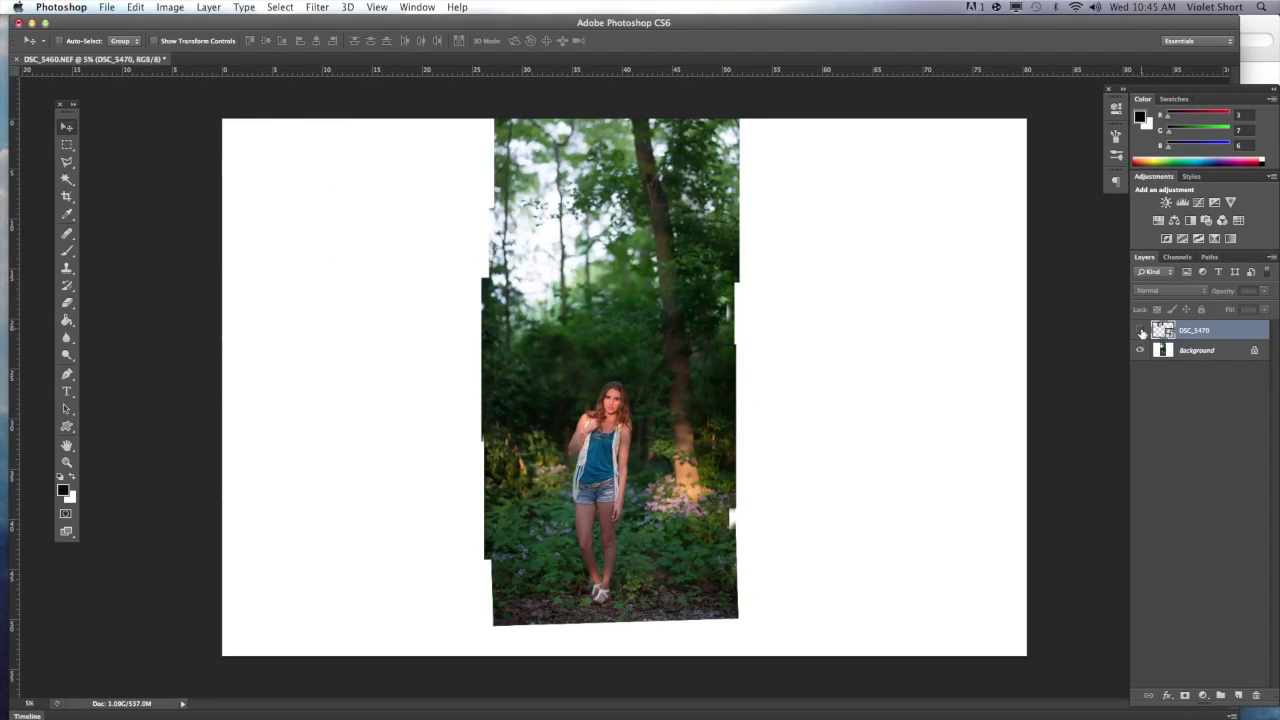
left_click(1140, 330)
left_click(1140, 330)
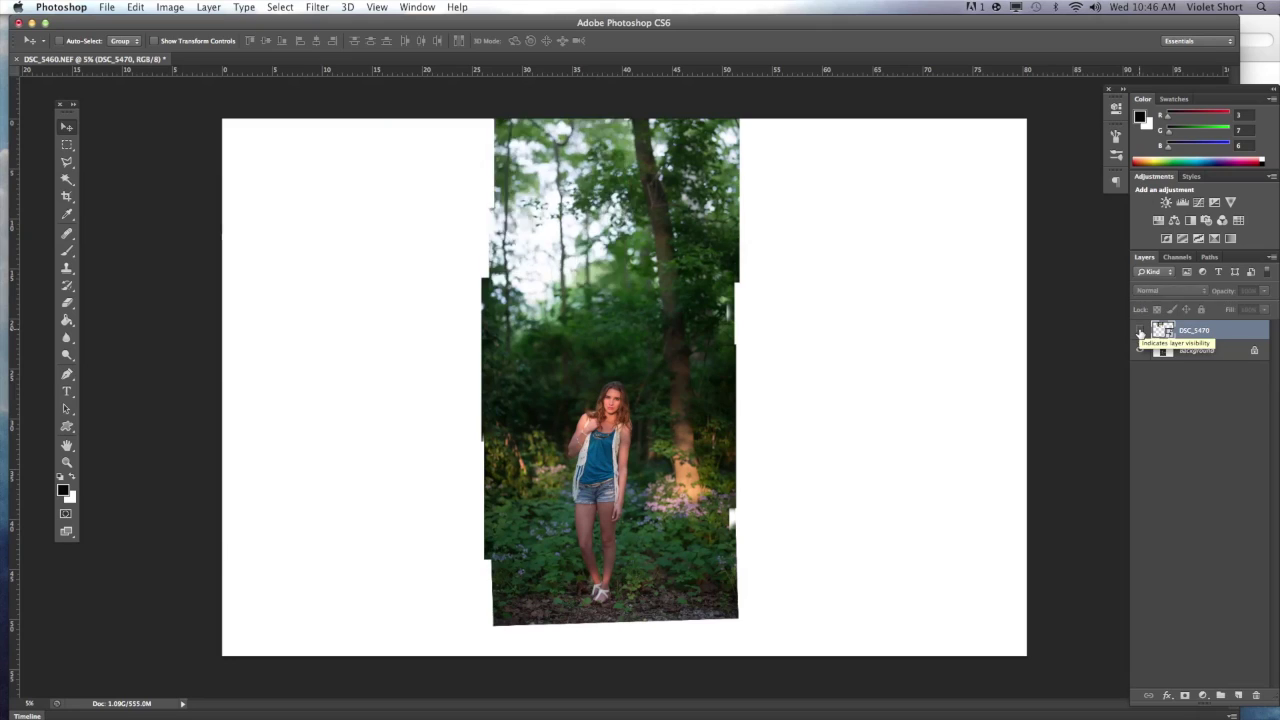
left_click(170, 7)
left_click(320, 118)
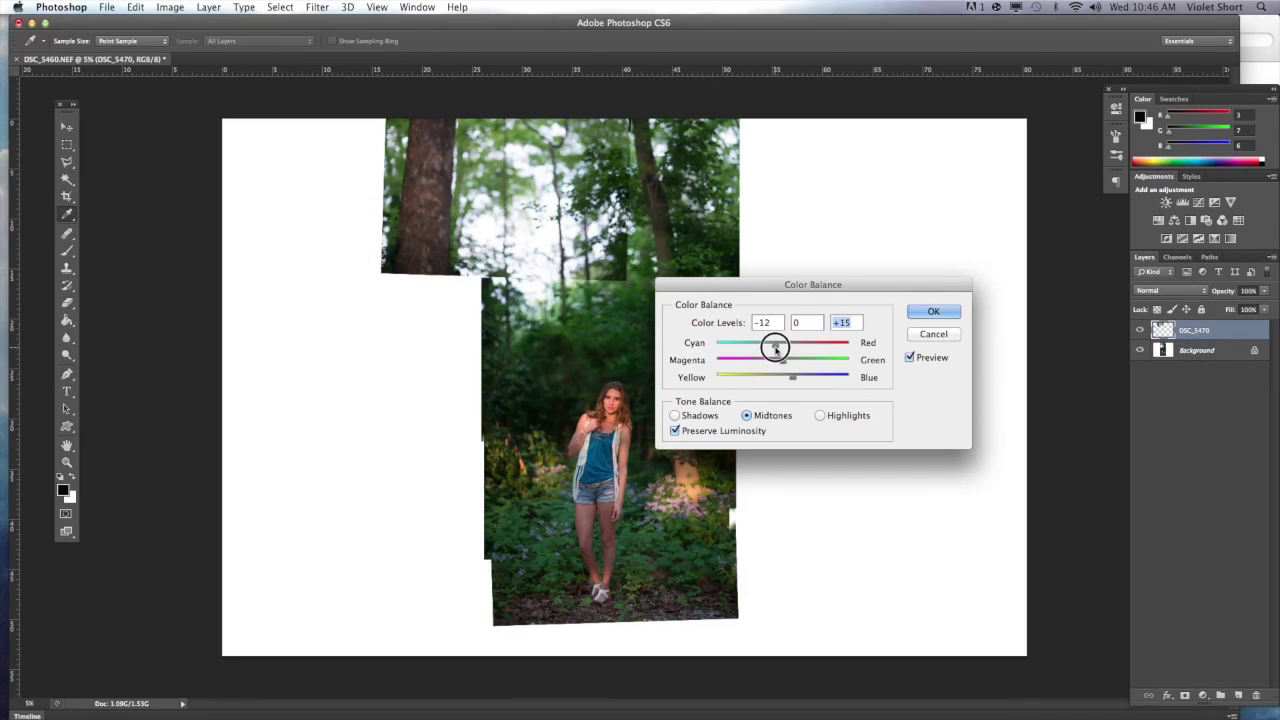
left_click(912, 314)
Erase the DSC_5470 frame's edge so its branches blend into the forest
key("m")
scroll(619, 155, "up", 3)
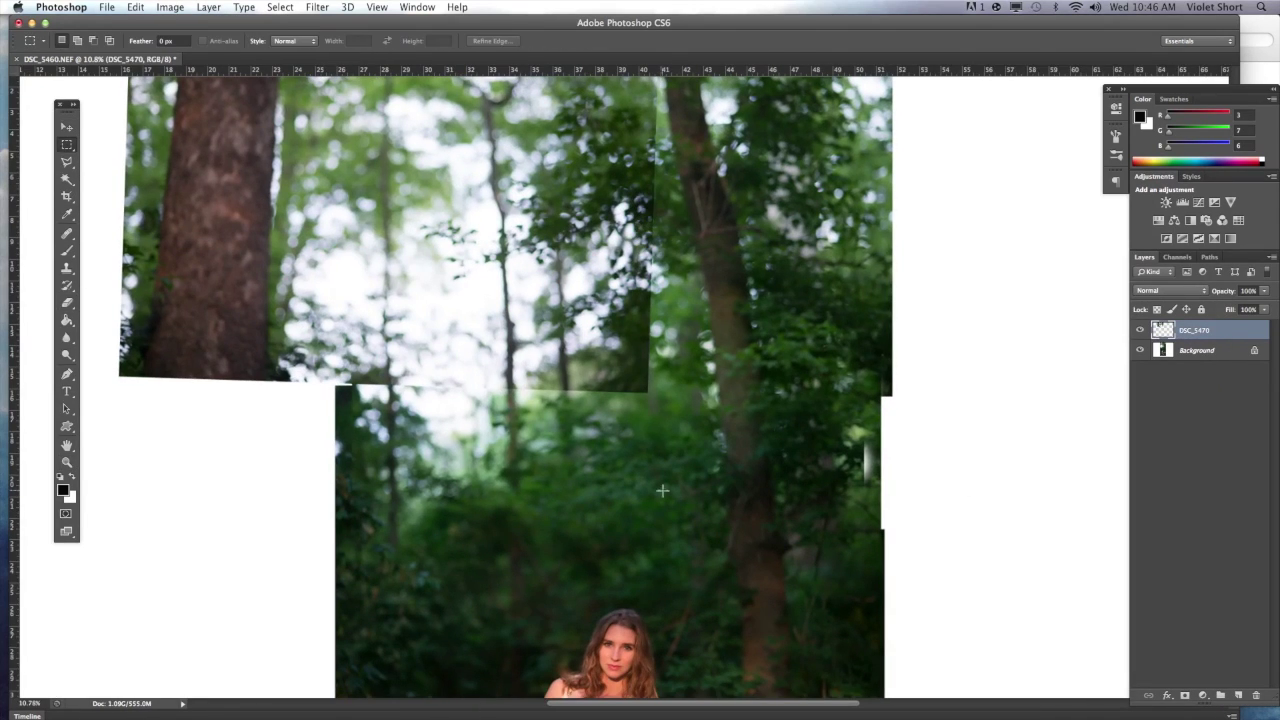
scroll(662, 490, "up", 5)
key("e")
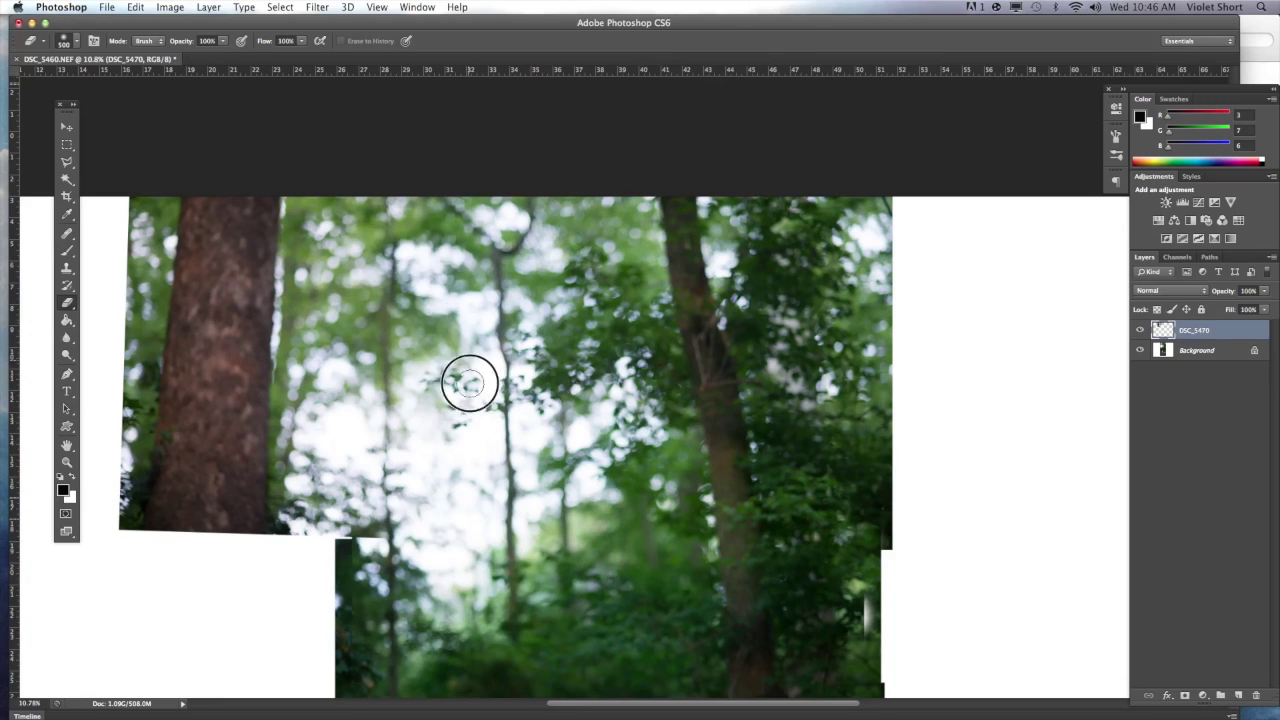
left_click_drag(469, 383, 450, 199)
Lower the DSC_5470 frame's brightness with Brightness/Contrast, then select the Background layer
left_click(170, 7)
left_click(200, 45)
left_click(400, 45)
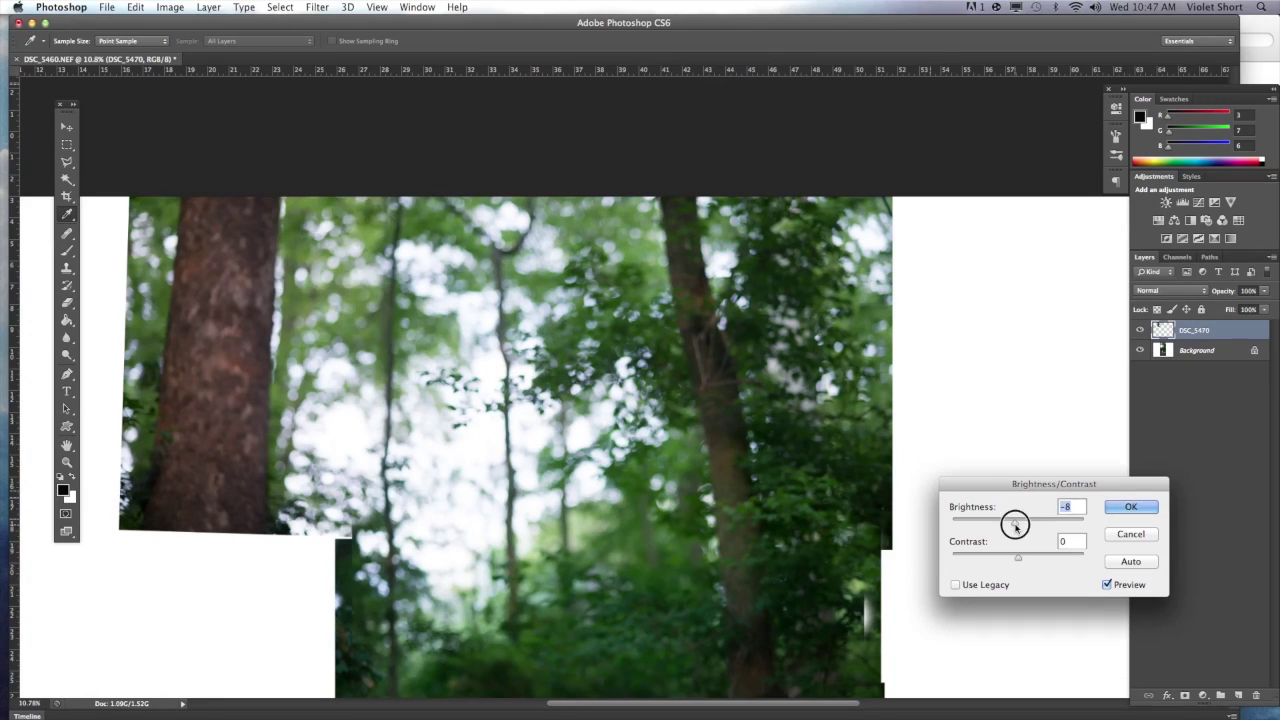
left_click_drag(1018, 520, 995, 530)
left_click(1118, 512)
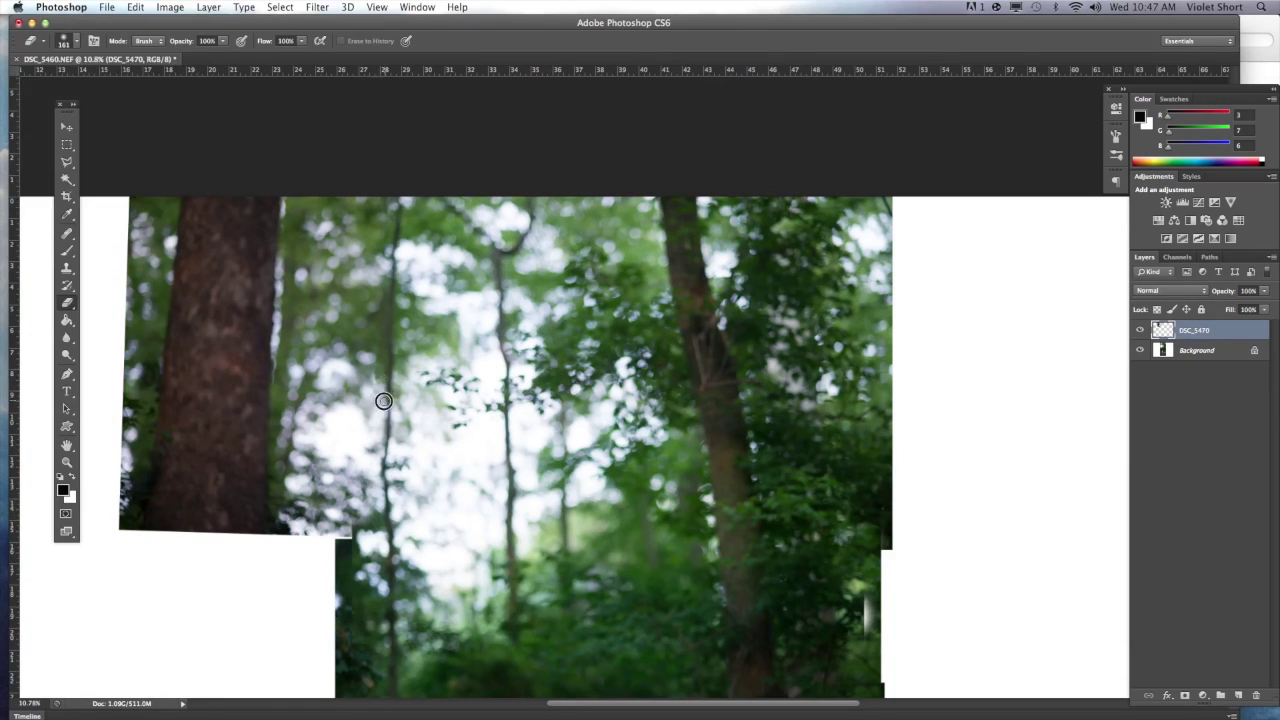
key("ctrl+minus")
key("ctrl+minus")
key("ctrl+minus")
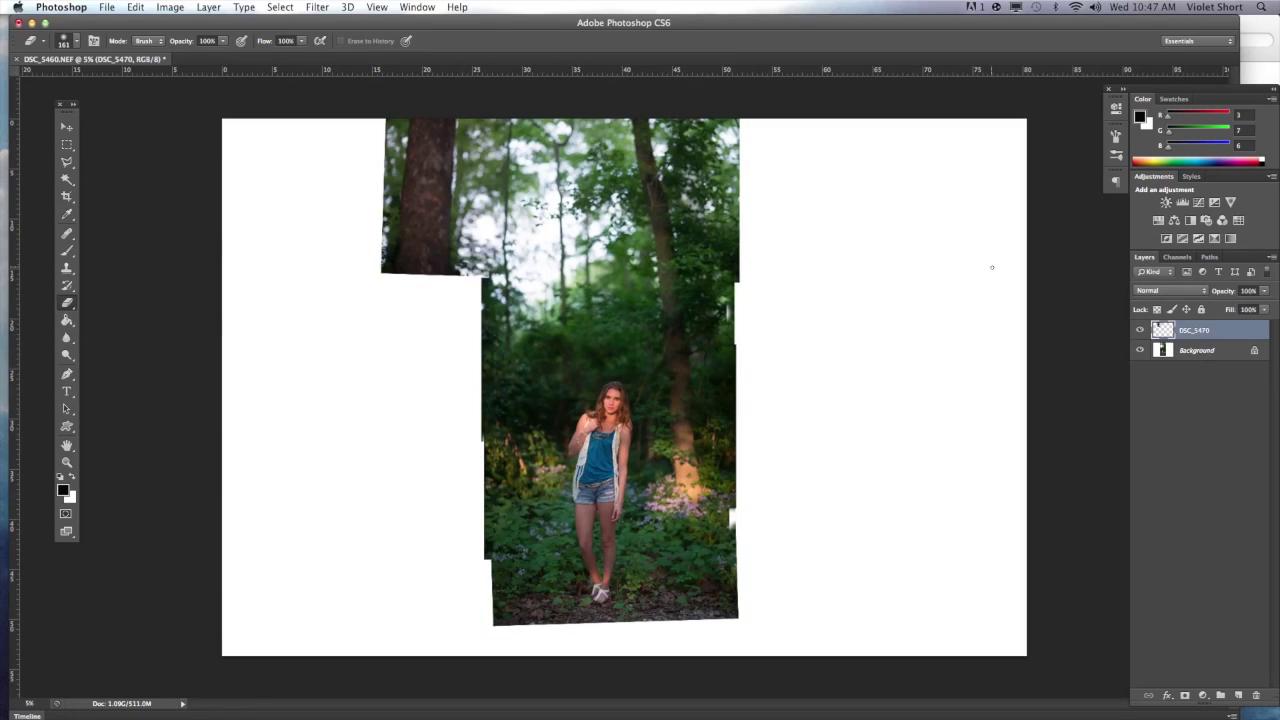
left_click(1196, 350)
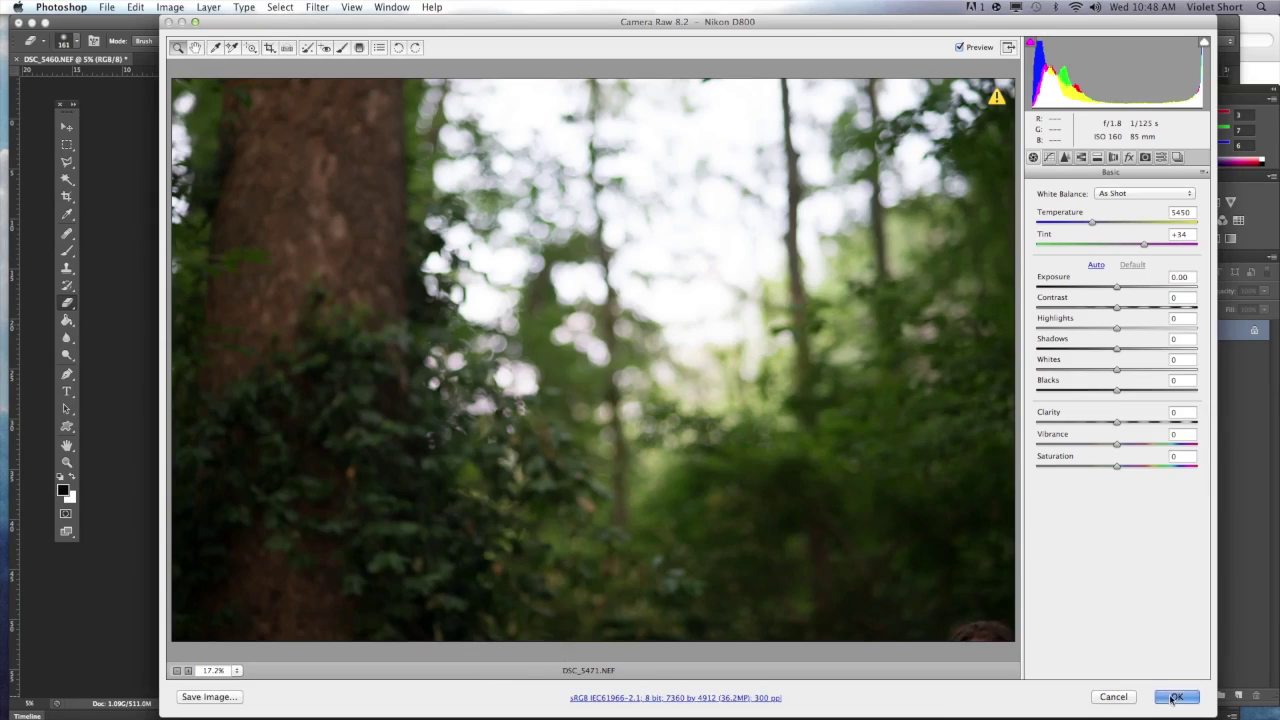
Place DSC_5471 above the woman and rasterize its layer
left_click(1174, 697)
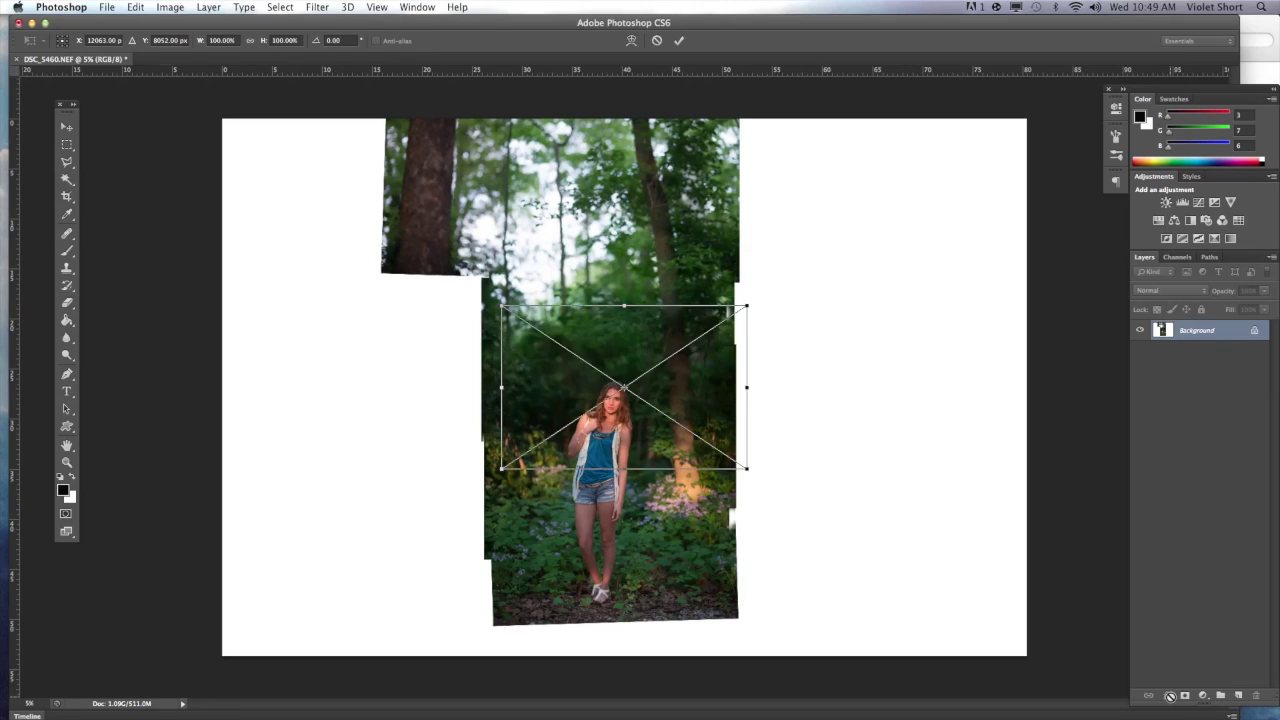
key("Return")
mouse_move(701, 416)
left_mouse_down()
mouse_move(604, 377)
mouse_move(586, 334)
left_mouse_up()
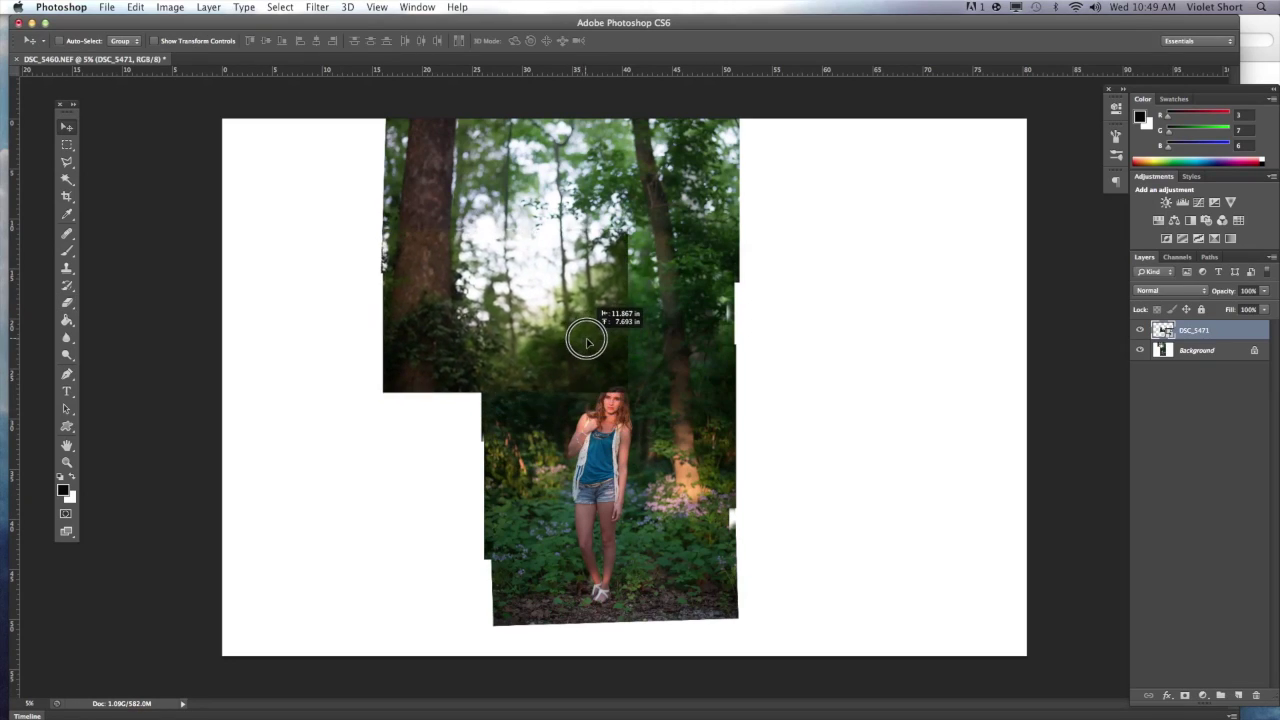
right_click(1195, 330)
left_click(1067, 380)
Colour-balance DSC_5471 and erase its hard square edges with a larger eraser
left_click(170, 7)
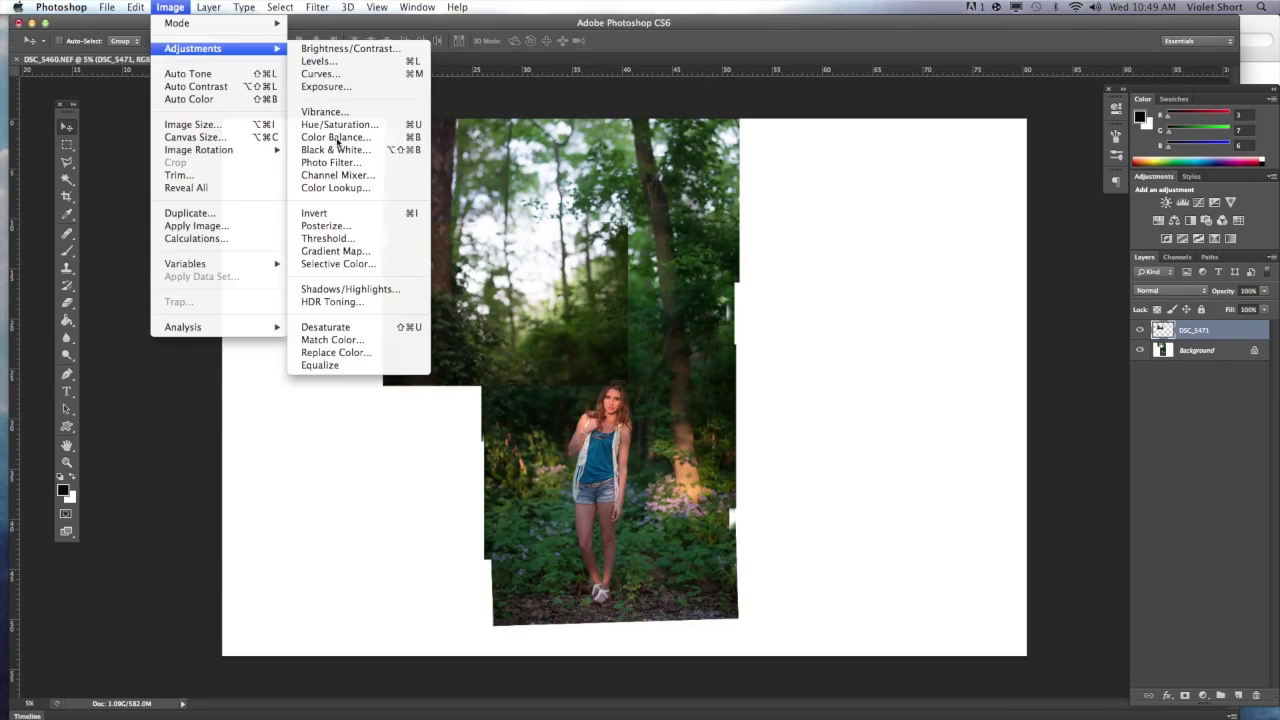
left_click(330, 137)
left_click(923, 311)
key("e")
scroll(492, 251, "up", 4)
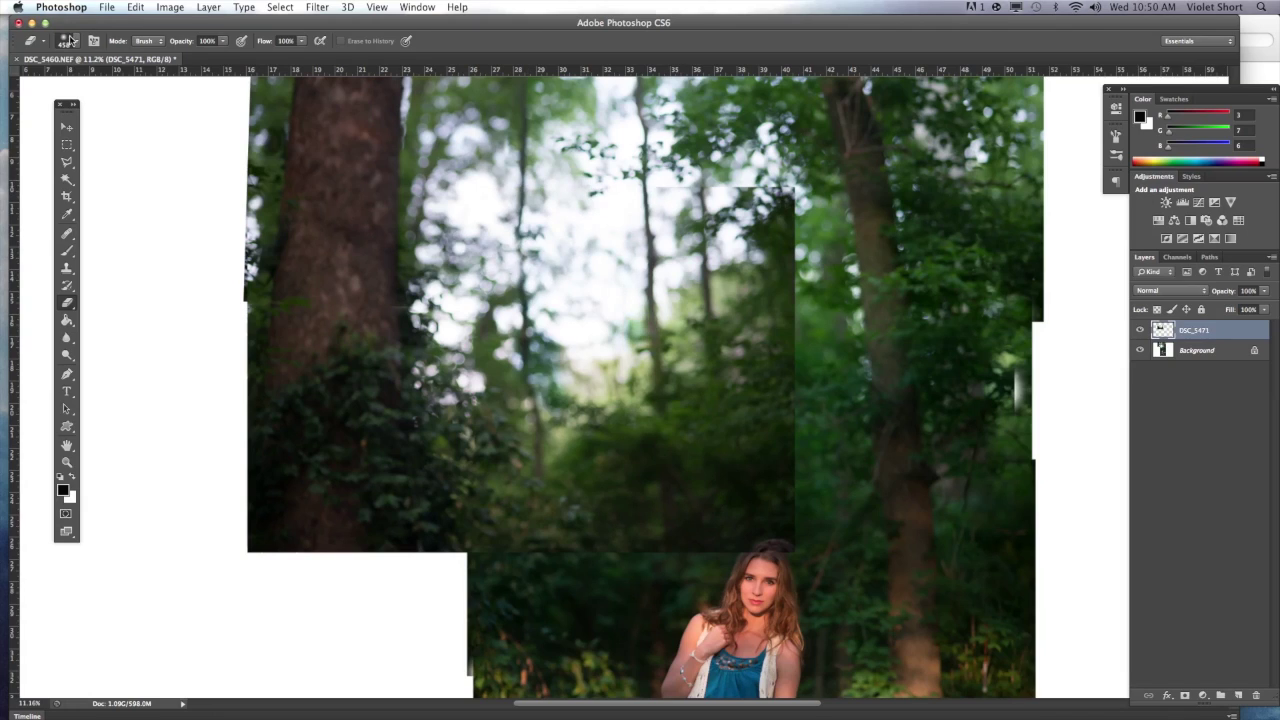
key("bracketright")
key("bracketright")
key("bracketright")
mouse_move(700, 250)
left_mouse_down()
mouse_move(789, 543)
mouse_move(763, 264)
mouse_move(524, 347)
mouse_move(723, 463)
mouse_move(766, 357)
mouse_move(666, 394)
mouse_move(539, 602)
mouse_move(550, 460)
left_mouse_up()
left_click_drag(1018, 522, 1013, 524)
Apply the brightness reduction, flatten the image, and set up the Clone Stamp brush
key("Return")
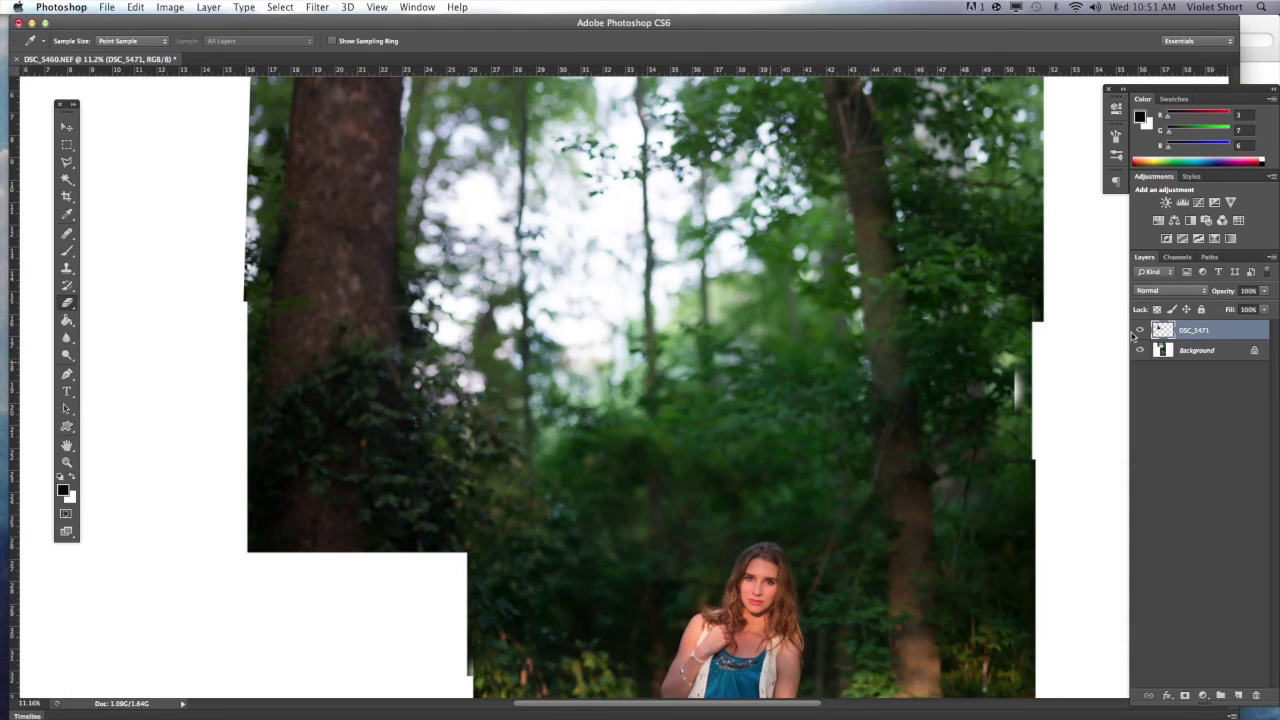
key("e")
right_click(1200, 350)
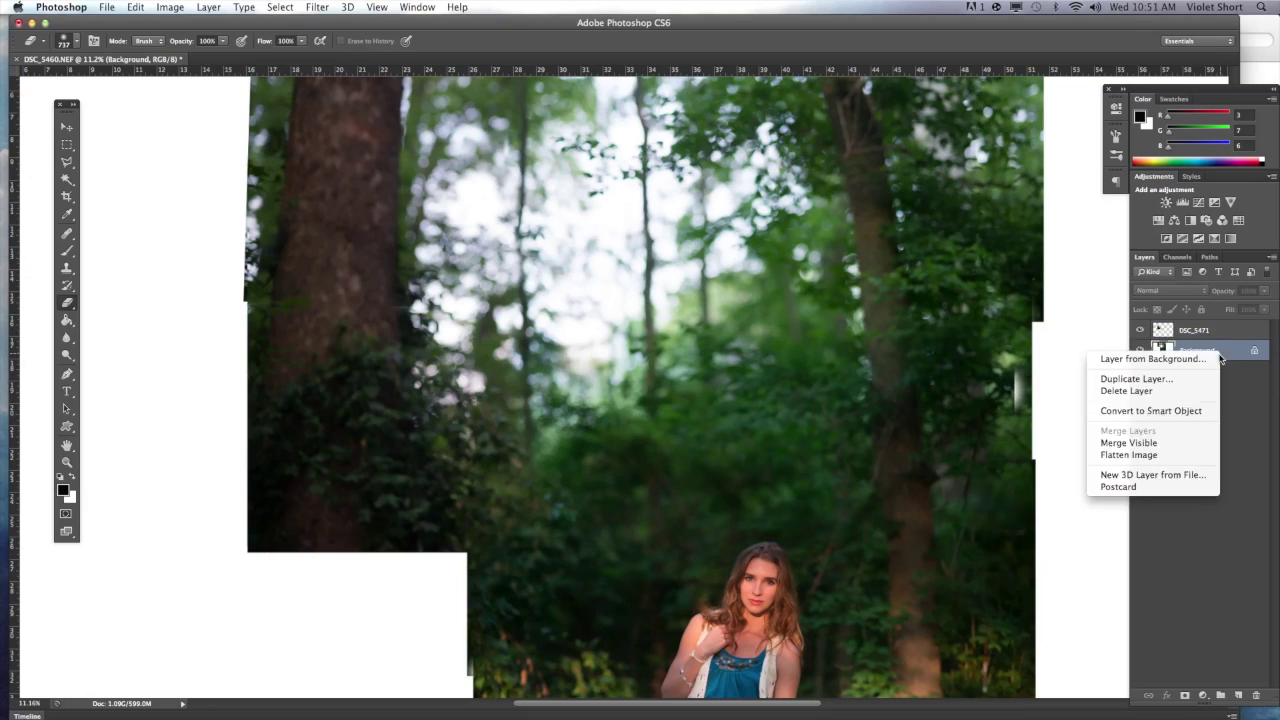
left_click(1120, 474)
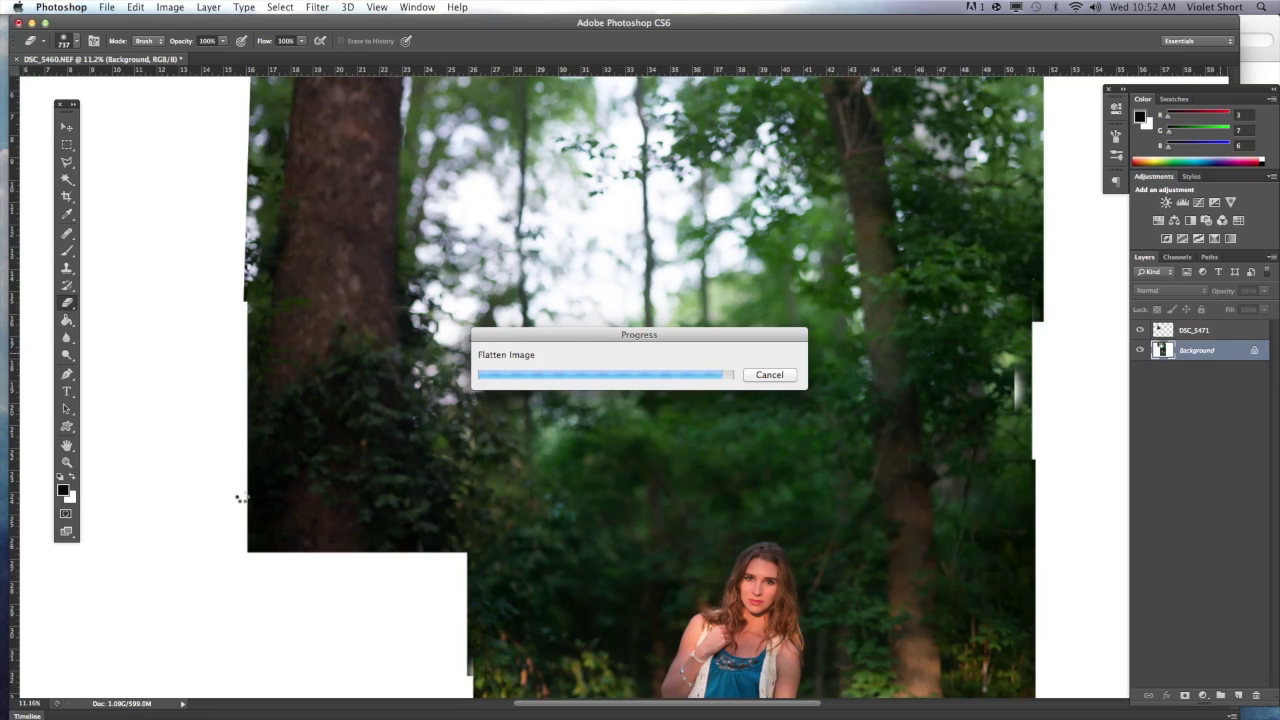
key("s")
scroll(309, 289, "up", 5)
right_click(133, 82)
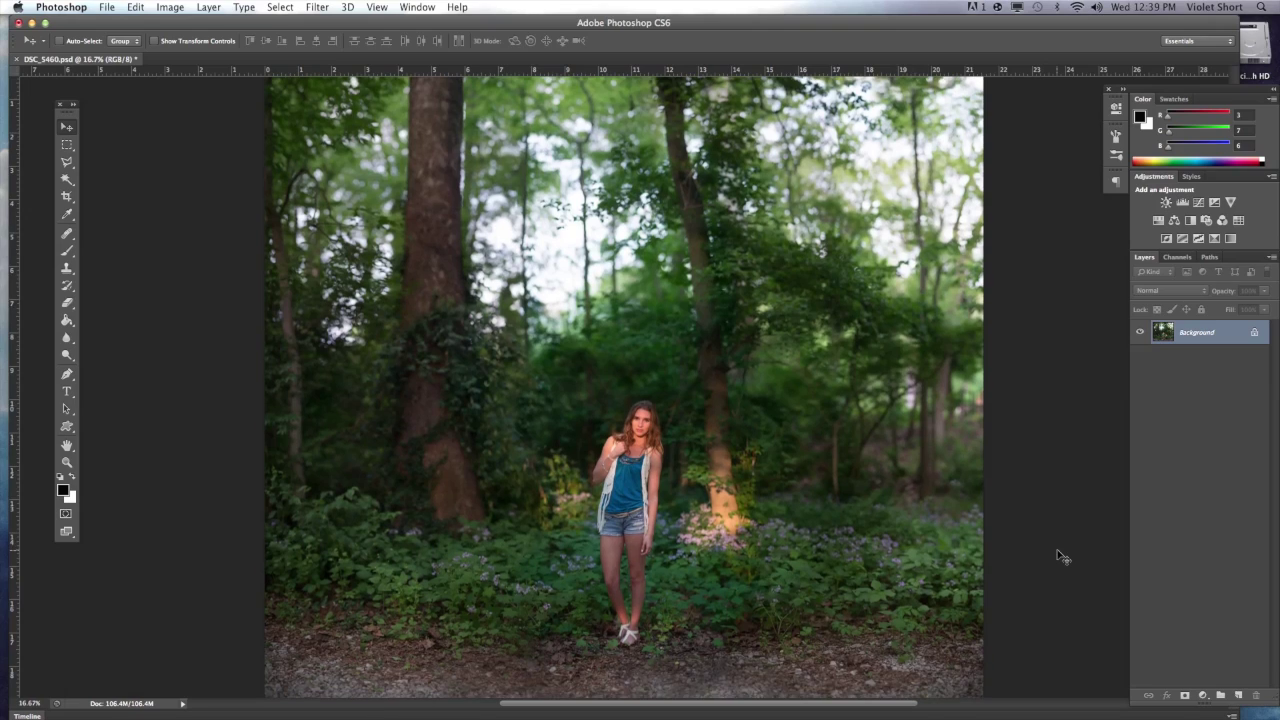
Zoom out and back in to review the finished forest composite
key("super+0")
key("super+minus")
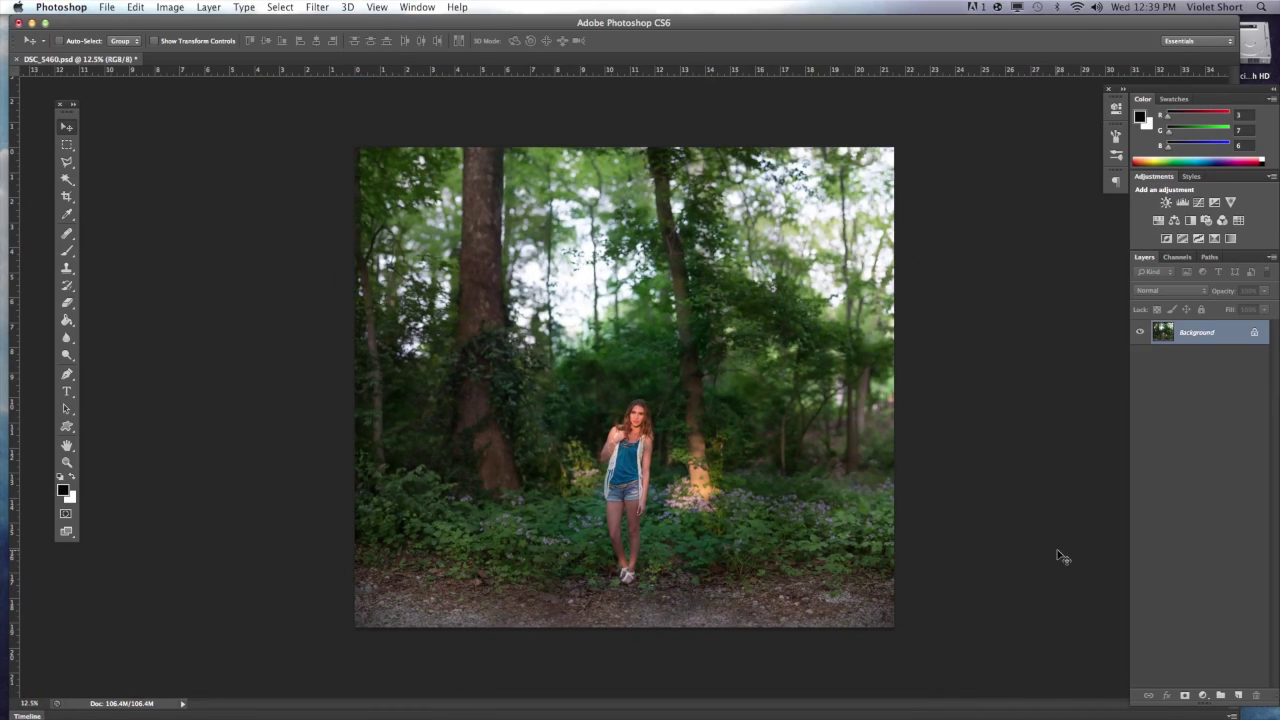
key("super+plus")
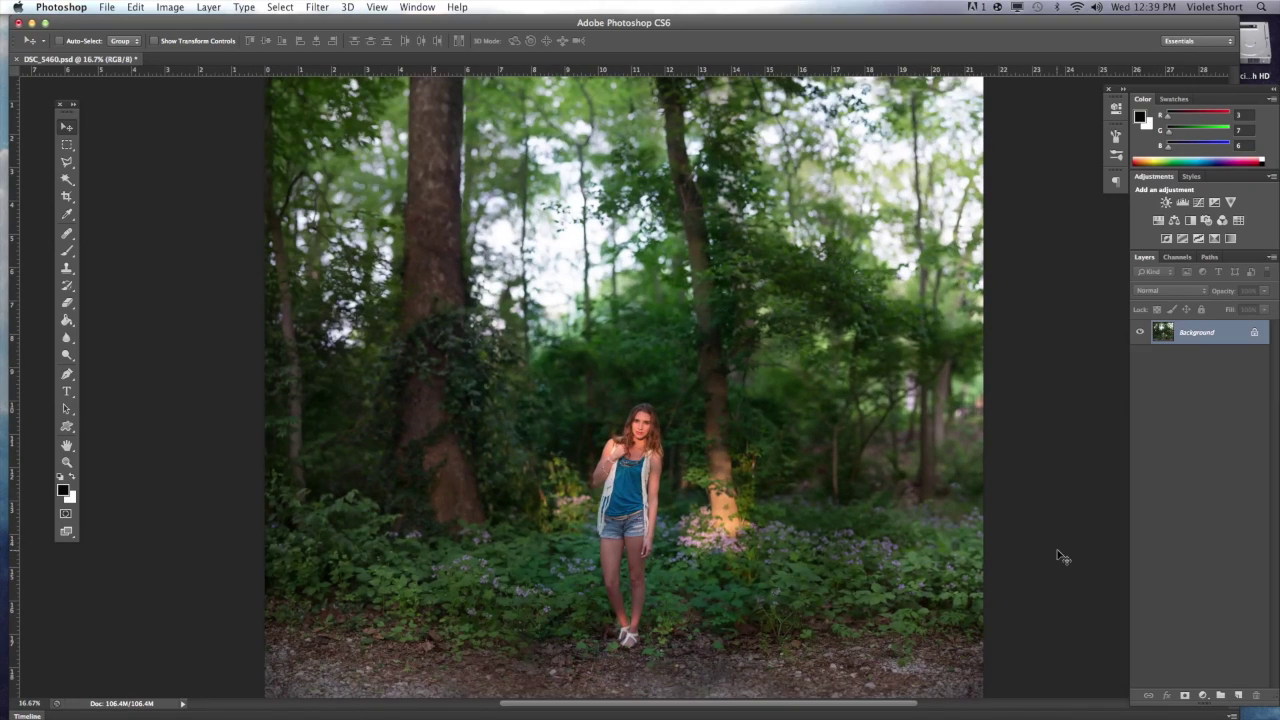